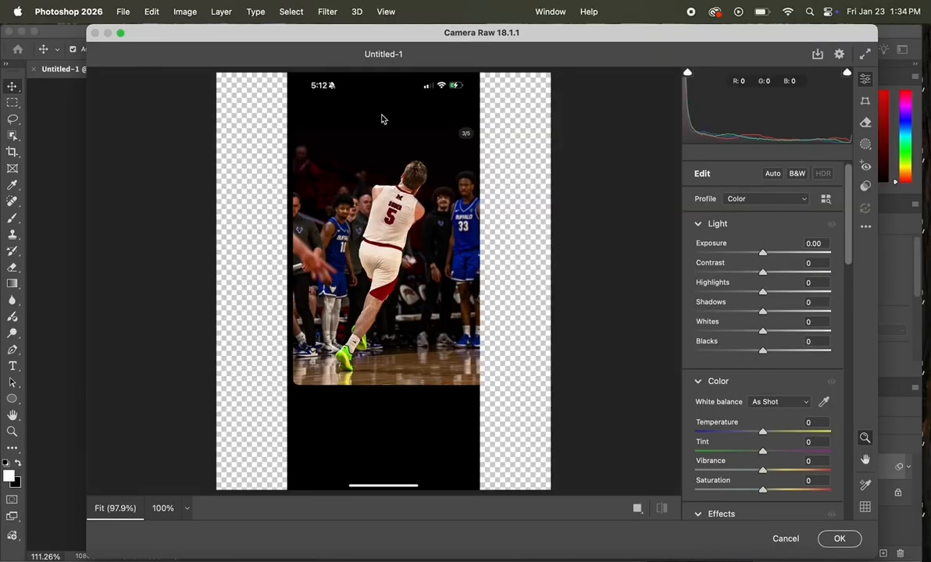
Step: Lower the Blacks of the IMG_0816 photo to -31 in the Camera Raw filter
{"action": "scroll", "coordinate": [375, 174], "scroll_direction": "up", "scroll_amount": 5}
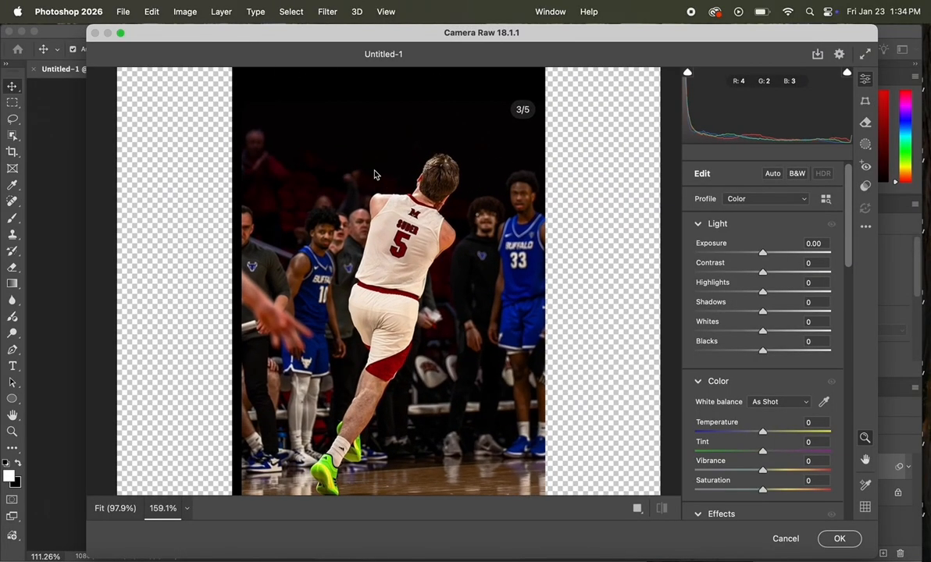
{"action": "scroll", "coordinate": [374, 174], "scroll_direction": "down", "scroll_amount": 3}
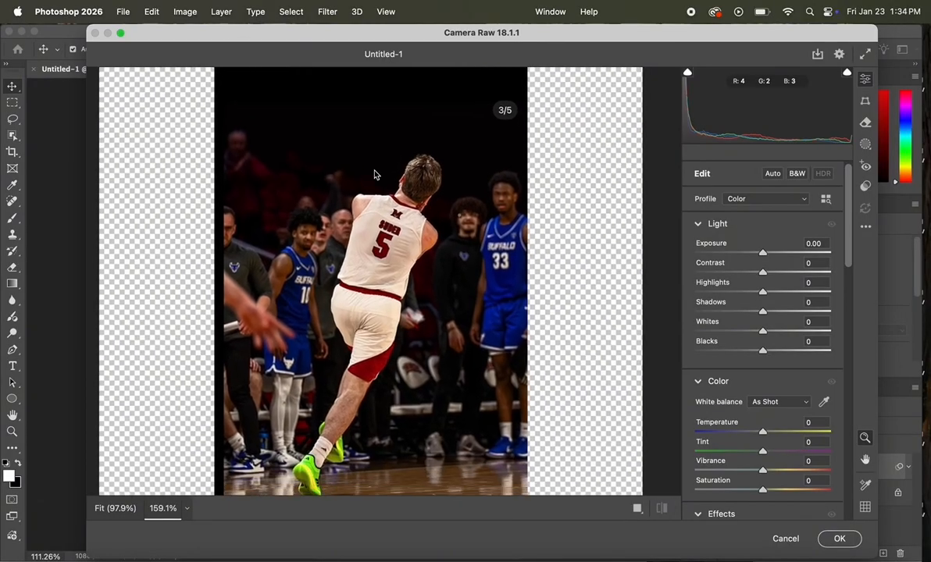
{"action": "left_click", "coordinate": [743, 356]}
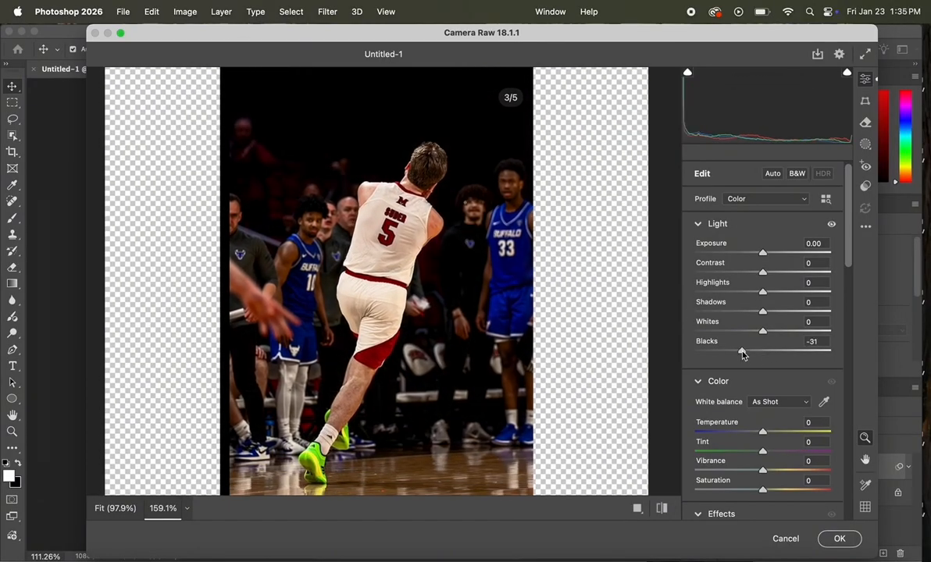
Step: Set the photo's Texture to +60, Clarity to +34 and Vibrance to +29
{"action": "scroll", "coordinate": [766, 355], "scroll_direction": "down", "scroll_amount": 4}
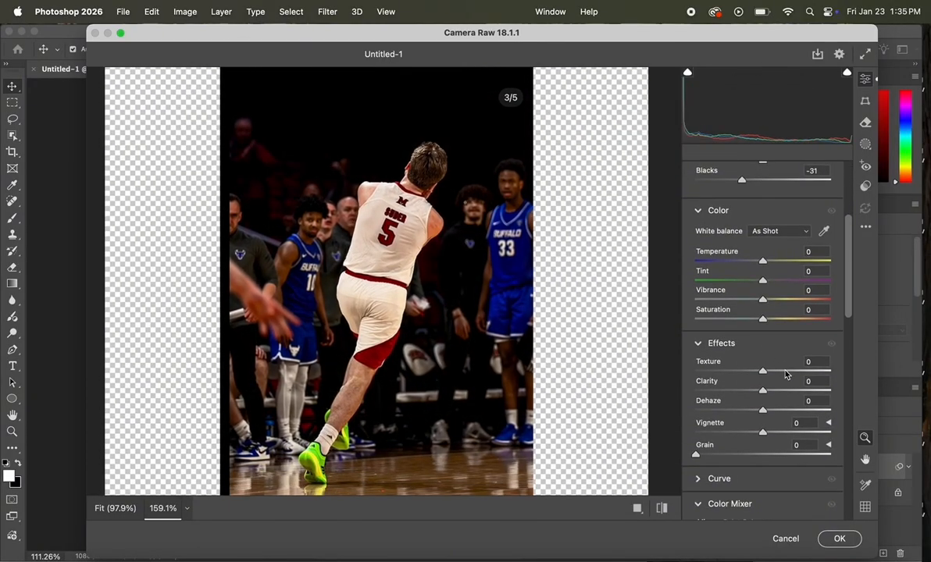
{"action": "left_click", "coordinate": [789, 372]}
{"action": "scroll", "coordinate": [785, 373], "scroll_direction": "down", "scroll_amount": 2}
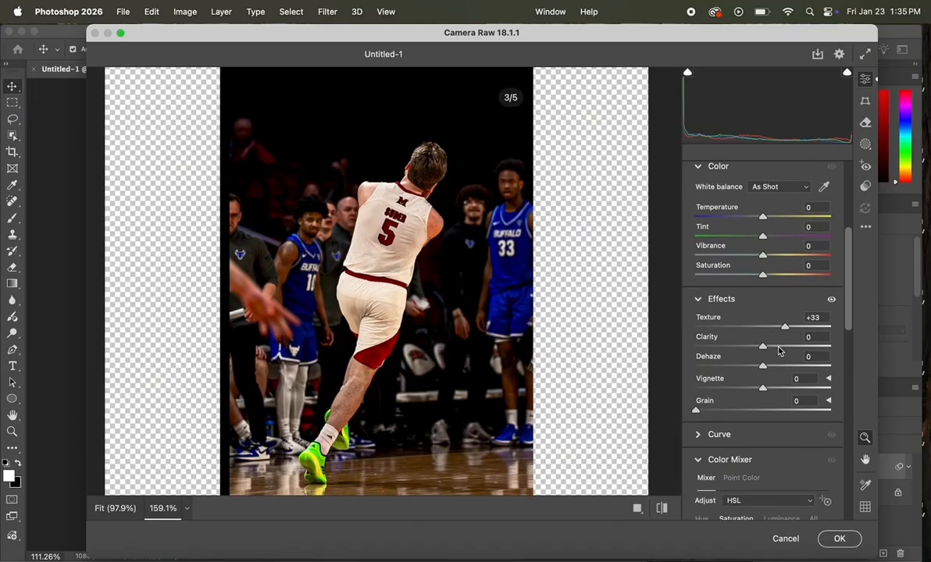
{"action": "left_click", "coordinate": [778, 348]}
{"action": "mouse_move", "coordinate": [778, 348]}
{"action": "left_mouse_down"}
{"action": "mouse_move", "coordinate": [797, 349]}
{"action": "mouse_move", "coordinate": [786, 349]}
{"action": "left_mouse_up"}
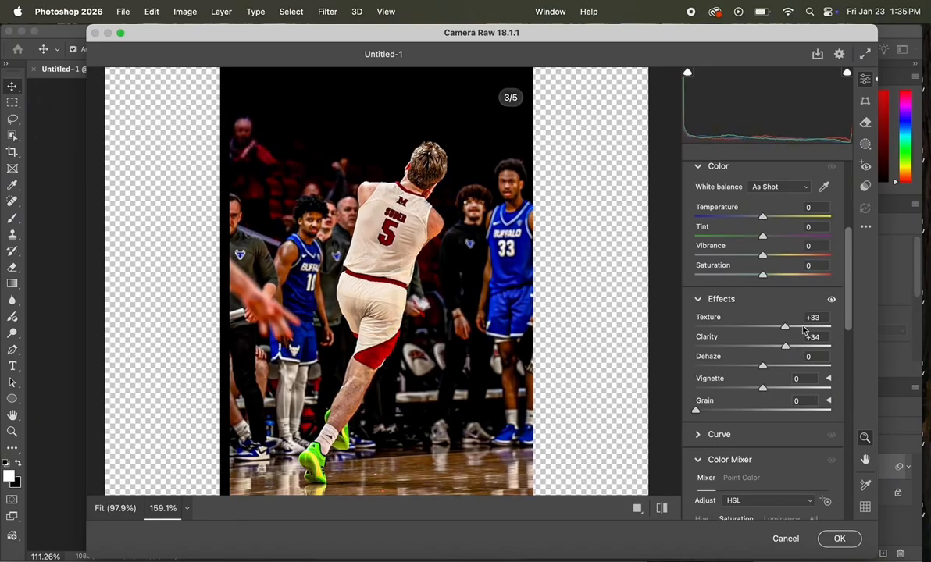
{"action": "left_click_drag", "start_coordinate": [787, 257], "coordinate": [782, 257]}
Step: Raise the Reds saturation to +42 in the Color Mixer and apply the Camera Raw filter
{"action": "scroll", "coordinate": [766, 379], "scroll_direction": "down", "scroll_amount": 2}
{"action": "scroll", "coordinate": [766, 379], "scroll_direction": "down", "scroll_amount": 3}
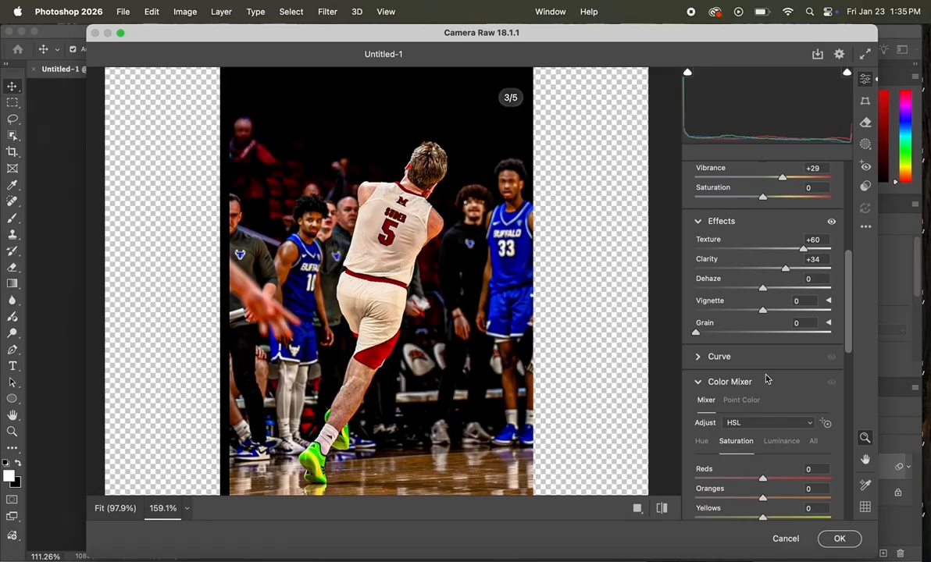
{"action": "scroll", "coordinate": [775, 401], "scroll_direction": "down", "scroll_amount": 5}
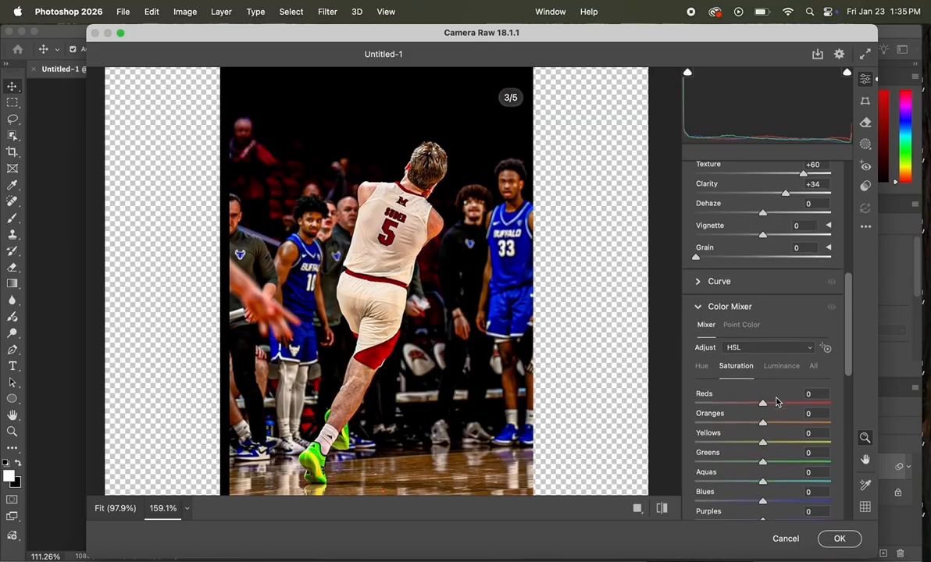
{"action": "scroll", "coordinate": [775, 401], "scroll_direction": "down", "scroll_amount": 2}
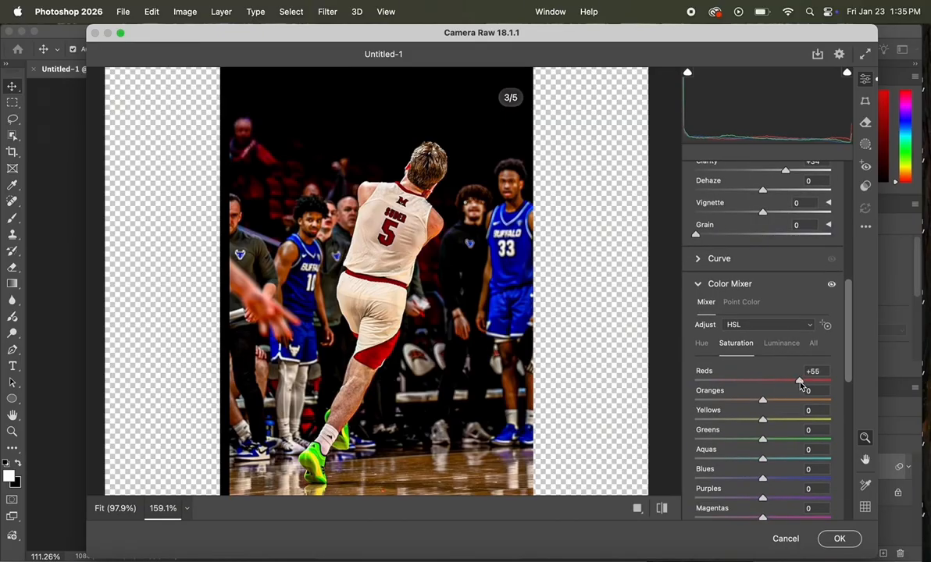
{"action": "scroll", "coordinate": [792, 383], "scroll_direction": "down", "scroll_amount": 12}
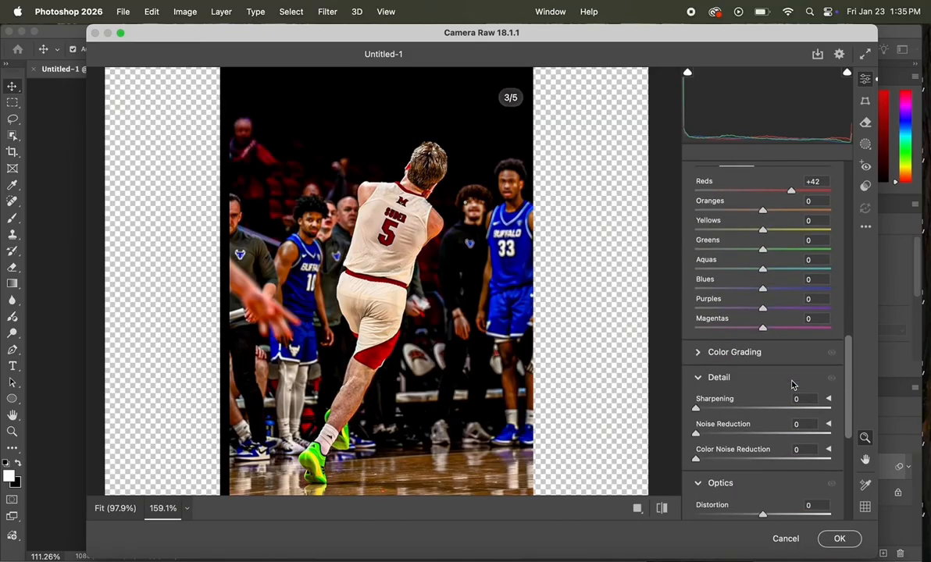
{"action": "left_click", "coordinate": [838, 538]}
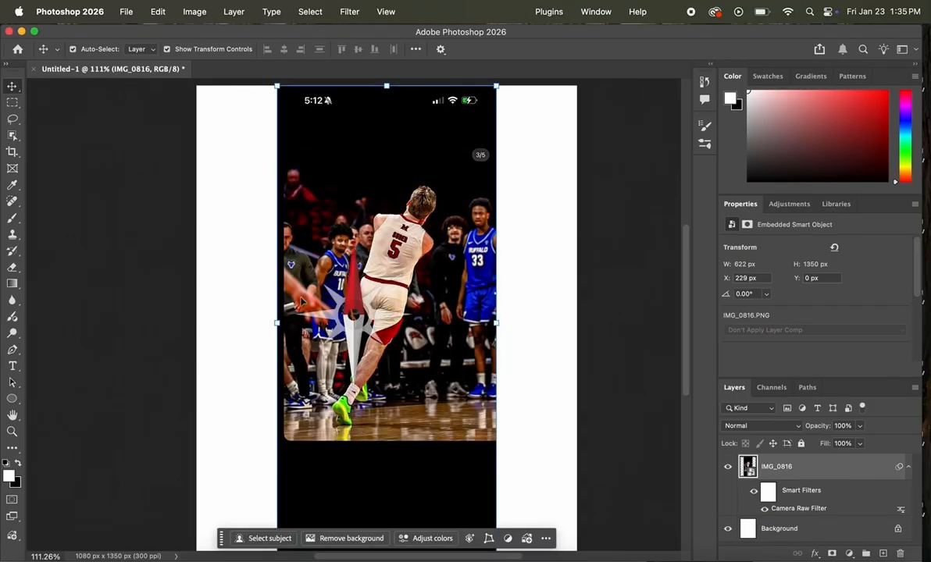
Step: Select the foreground player in the IMG_0816 photo with Select Subject
{"action": "scroll", "coordinate": [301, 300], "scroll_direction": "up", "scroll_amount": 3}
{"action": "left_click", "coordinate": [12, 135]}
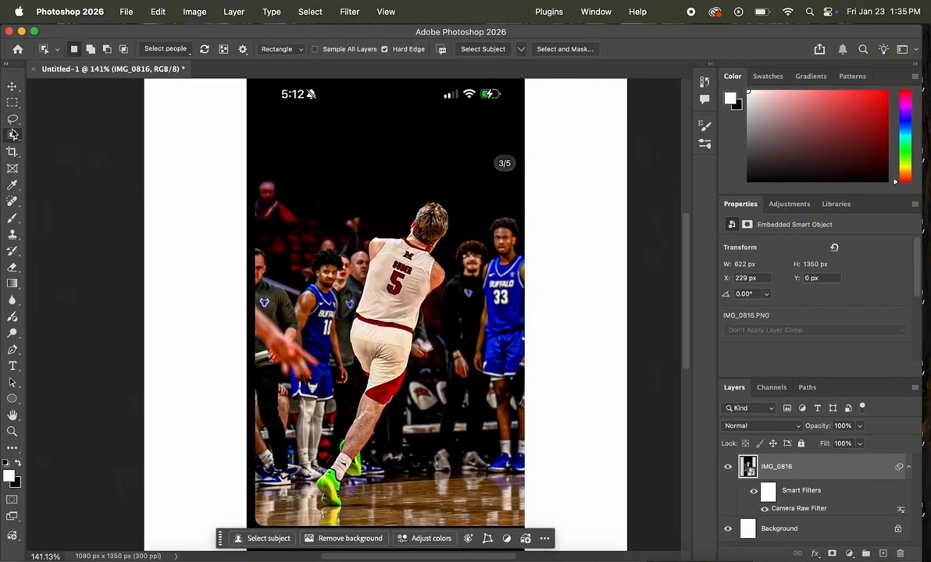
{"action": "left_click", "coordinate": [469, 50]}
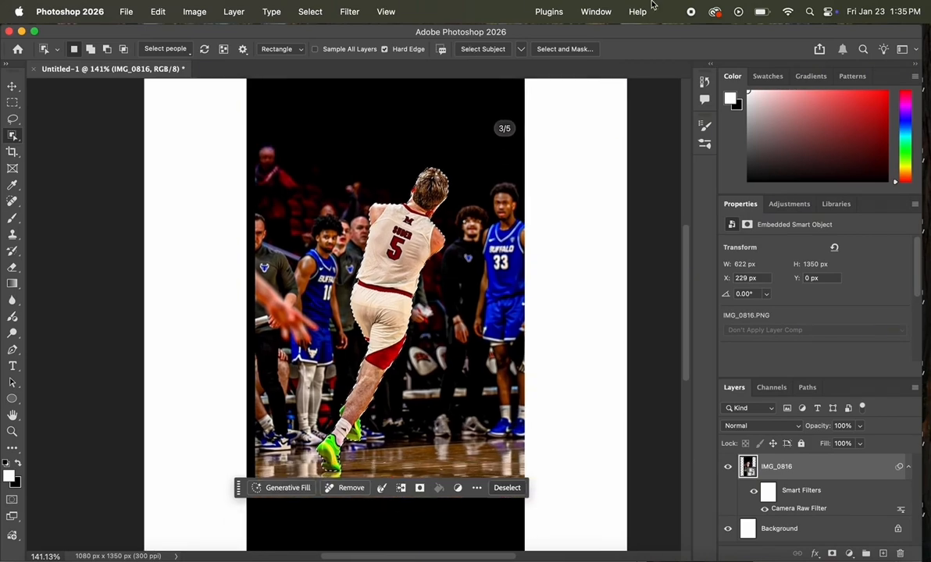
Step: Refine the player selection in Select and Mask with Shift Edge at -16% and output it as a layer mask
{"action": "left_click", "coordinate": [579, 50]}
{"action": "scroll", "coordinate": [445, 294], "scroll_direction": "up", "scroll_amount": 5}
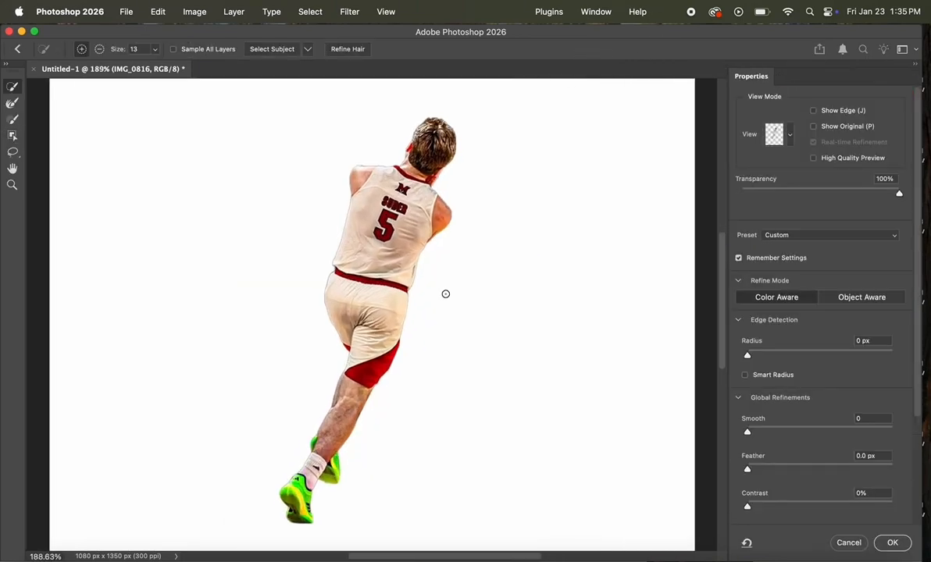
{"action": "scroll", "coordinate": [835, 448], "scroll_direction": "down", "scroll_amount": 3}
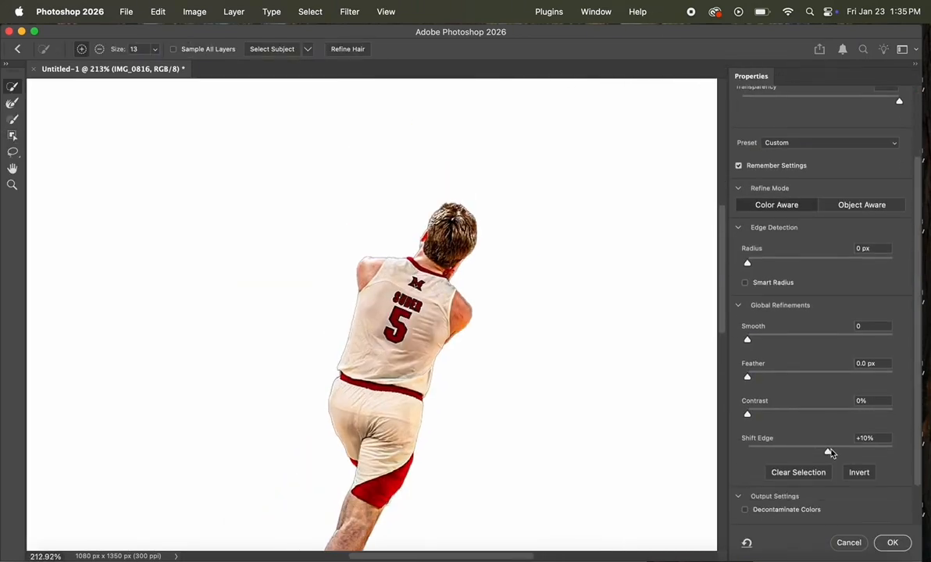
{"action": "left_click_drag", "start_coordinate": [828, 453], "coordinate": [808, 450]}
{"action": "scroll", "coordinate": [627, 412], "scroll_direction": "down", "scroll_amount": 5}
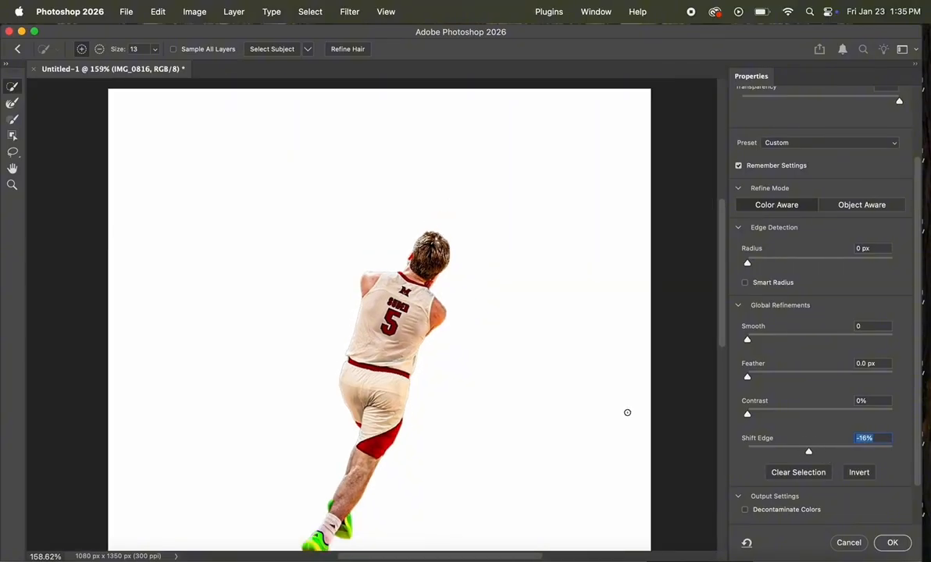
{"action": "scroll", "coordinate": [631, 417], "scroll_direction": "down", "scroll_amount": 3}
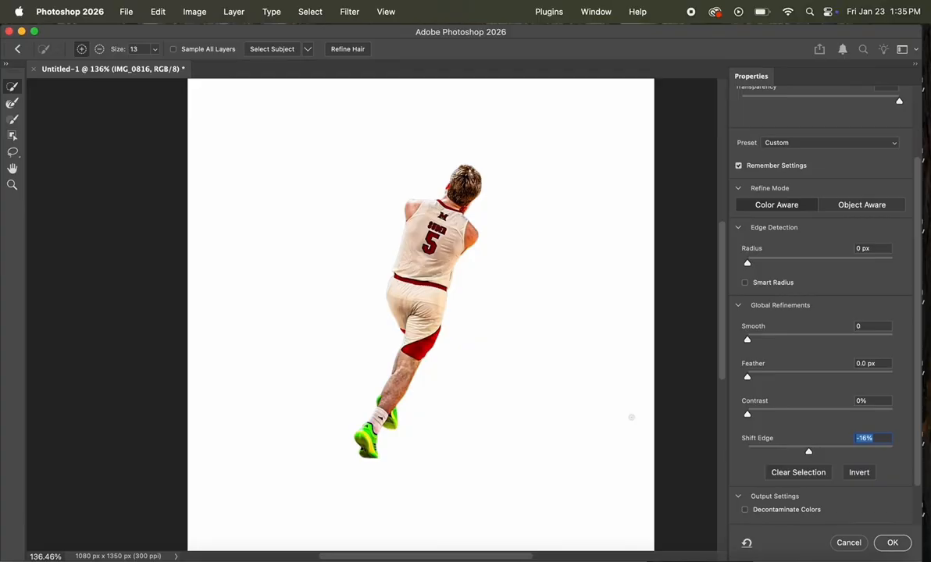
{"action": "left_click", "coordinate": [892, 541]}
Step: Add a text layer reading "20-0" on the canvas beside the player
{"action": "left_click", "coordinate": [12, 86]}
{"action": "left_click", "coordinate": [13, 366]}
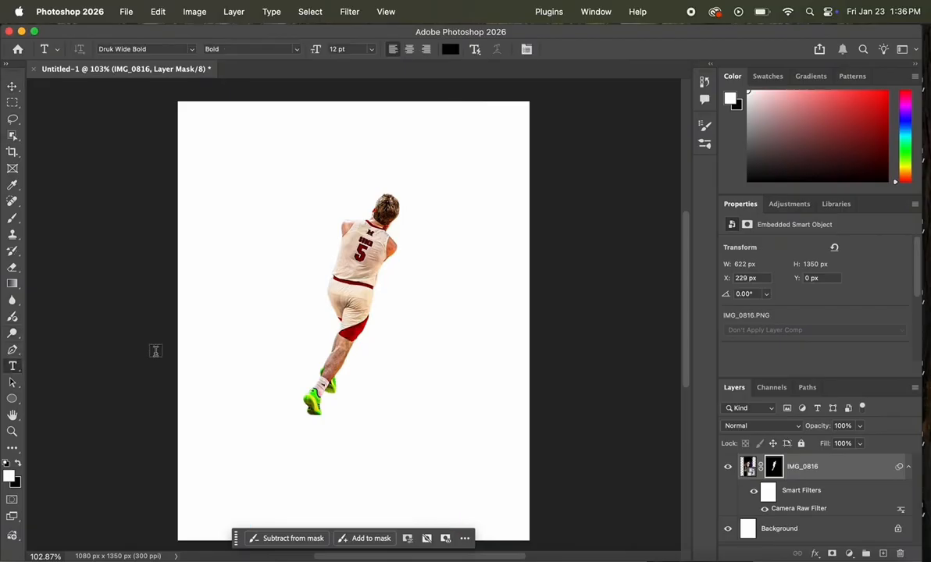
{"action": "left_click", "coordinate": [251, 349]}
{"action": "type", "text": "20-0"}
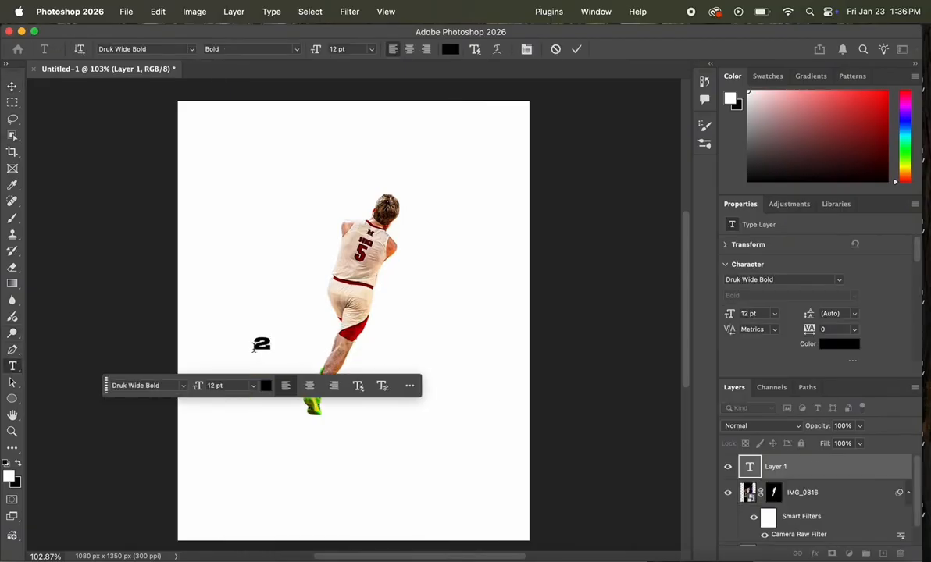
Step: Enlarge the 20-0 text to about 50 pt and position it across the middle of the player
{"action": "left_click", "coordinate": [20, 88]}
{"action": "left_click_drag", "start_coordinate": [315, 330], "coordinate": [524, 309]}
{"action": "left_click_drag", "start_coordinate": [423, 295], "coordinate": [410, 295]}
{"action": "left_click", "coordinate": [431, 383]}
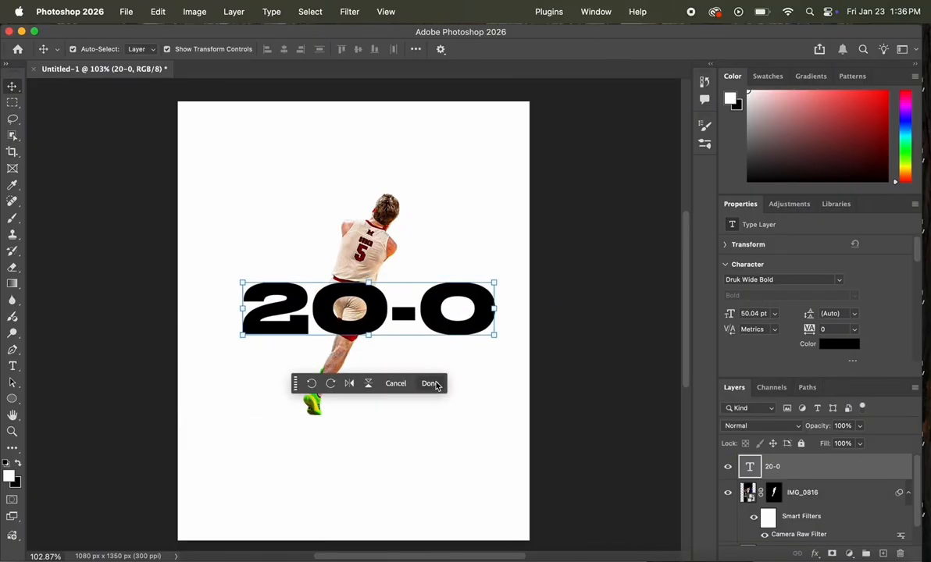
Step: Change the 20-0 text's font to Coolvetica Heavy Compressed and move its layer behind the player
{"action": "left_click", "coordinate": [833, 278]}
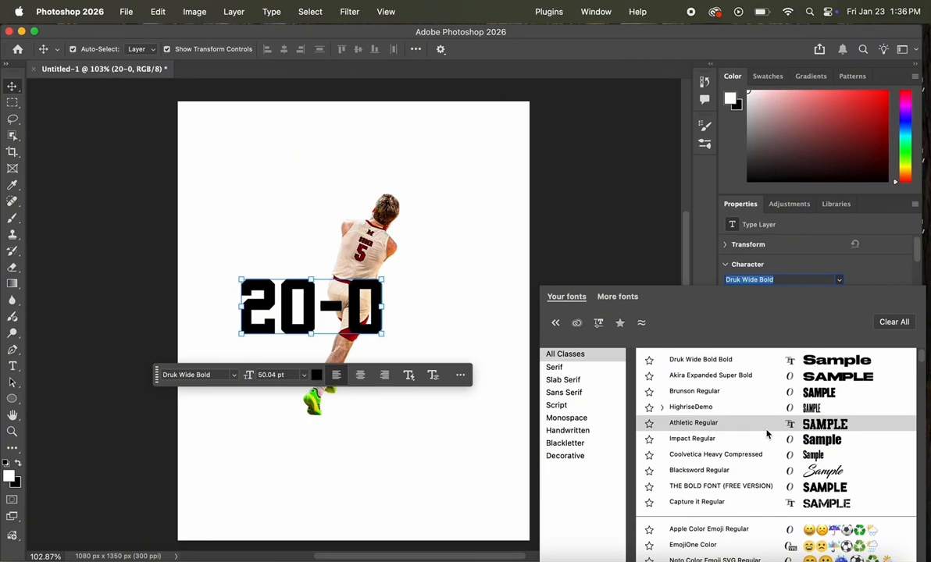
{"action": "left_click", "coordinate": [726, 454]}
{"action": "left_click_drag", "start_coordinate": [781, 466], "coordinate": [790, 540]}
{"action": "left_click", "coordinate": [582, 278]}
{"action": "left_click", "coordinate": [365, 249]}
{"action": "left_click", "coordinate": [449, 319]}
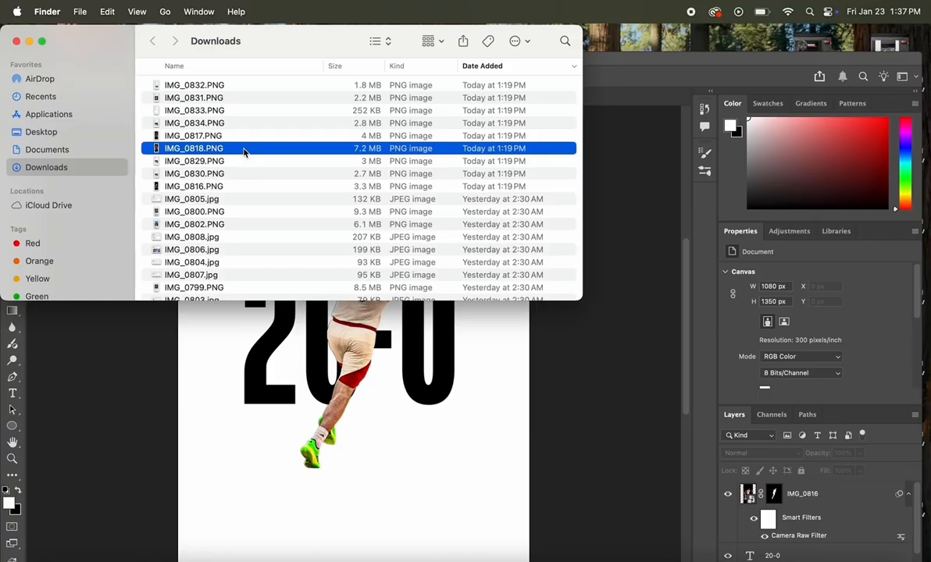
Step: Place IMG_0818.PNG from the Downloads folder into the document
{"action": "left_click_drag", "start_coordinate": [242, 151], "coordinate": [335, 365]}
{"action": "key", "text": "Return"}
Step: Open the Camera Raw filter on the IMG_0818 layer and lower its Blacks to -26
{"action": "left_click", "coordinate": [349, 12]}
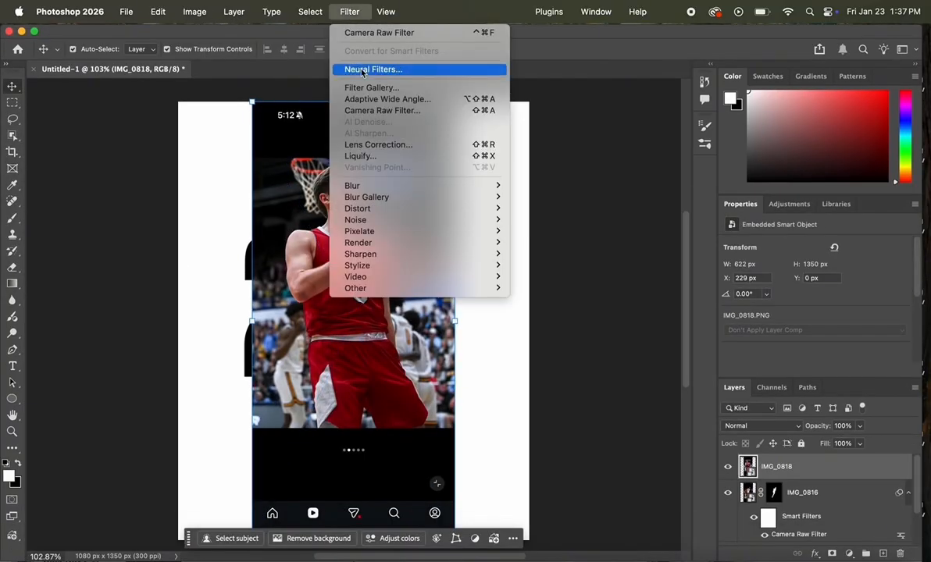
{"action": "left_click", "coordinate": [376, 111]}
{"action": "scroll", "coordinate": [412, 256], "scroll_direction": "up", "scroll_amount": 5}
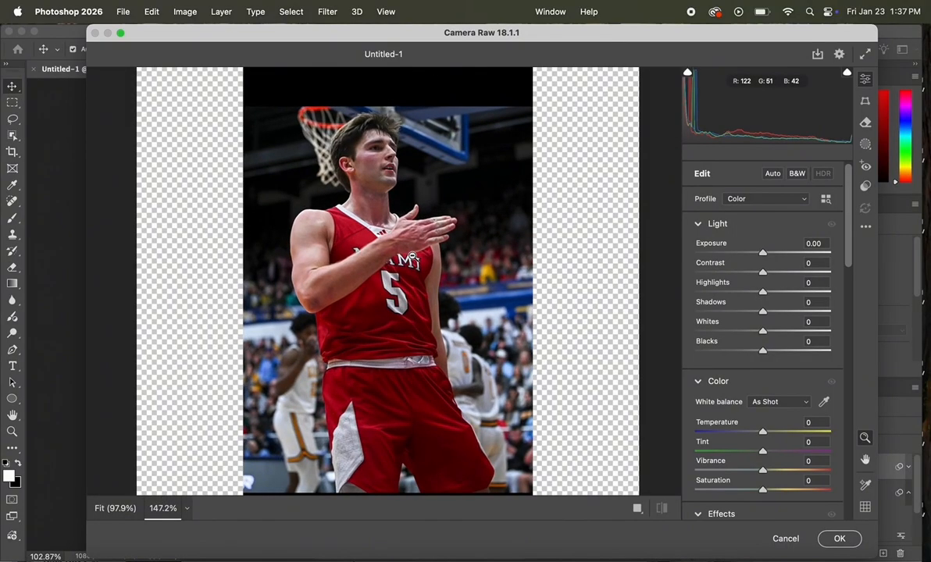
{"action": "key", "text": "XF86AudioLowerVolume"}
{"action": "left_click", "coordinate": [736, 351]}
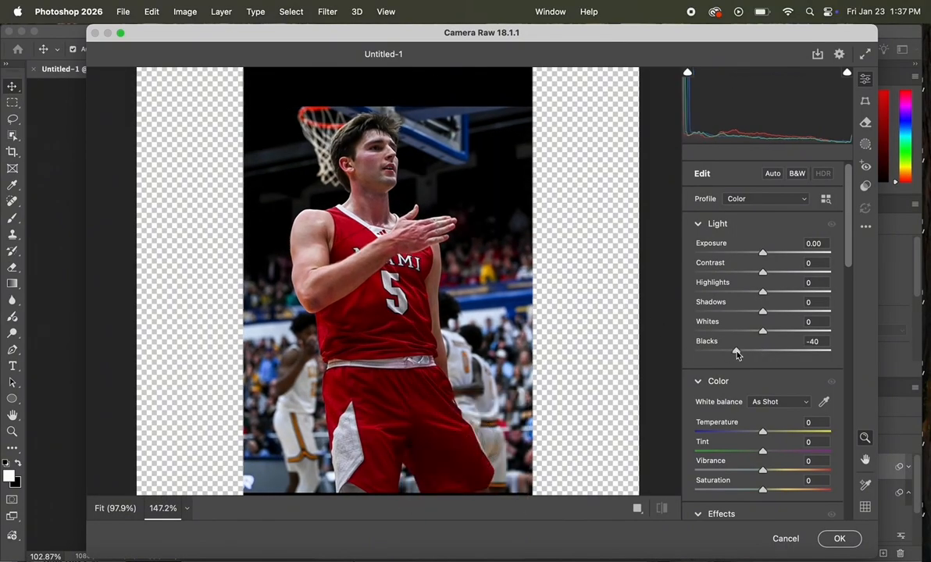
{"action": "scroll", "coordinate": [743, 354], "scroll_direction": "down", "scroll_amount": 3}
{"action": "scroll", "coordinate": [745, 355], "scroll_direction": "down", "scroll_amount": 2}
Step: Set Texture to +30, Clarity to +21 and Vibrance to +40 for IMG_0818, and apply the filter
{"action": "left_click", "coordinate": [789, 400]}
{"action": "left_click_drag", "start_coordinate": [789, 400], "coordinate": [784, 400]}
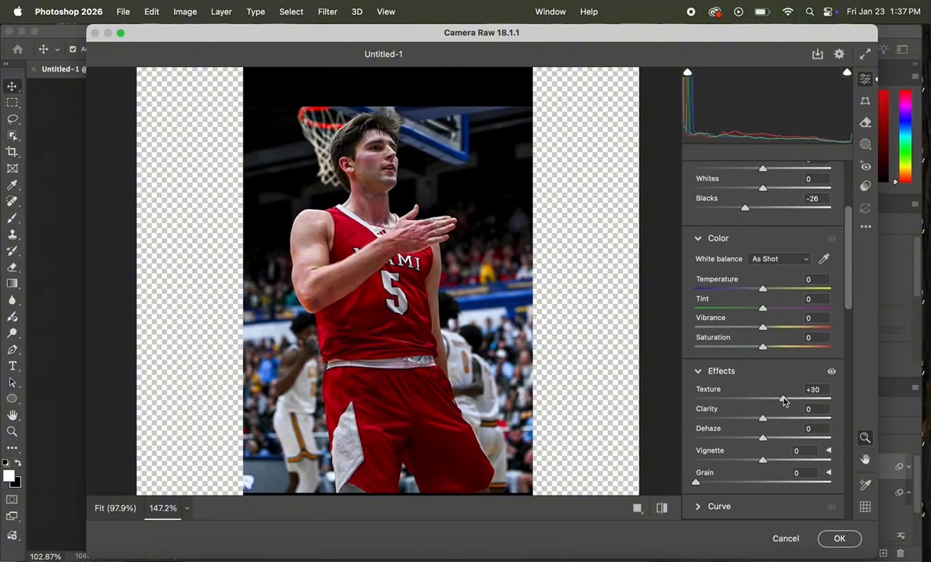
{"action": "left_click", "coordinate": [778, 419]}
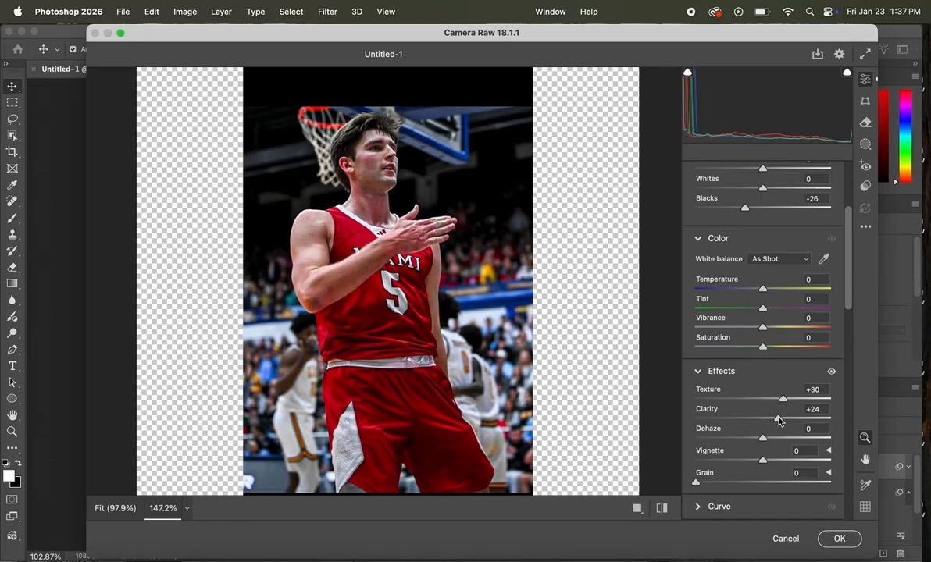
{"action": "left_click", "coordinate": [789, 328]}
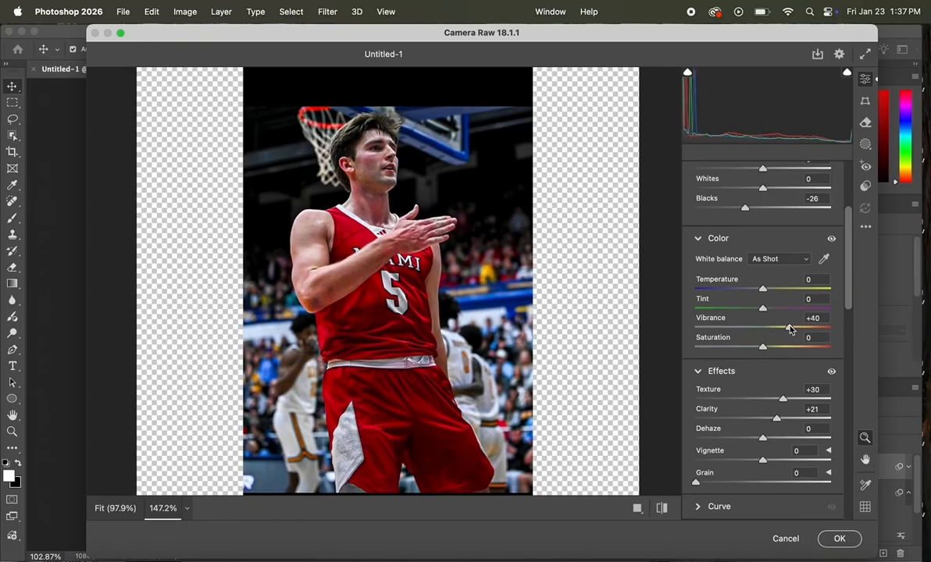
{"action": "scroll", "coordinate": [789, 330], "scroll_direction": "down", "scroll_amount": 5}
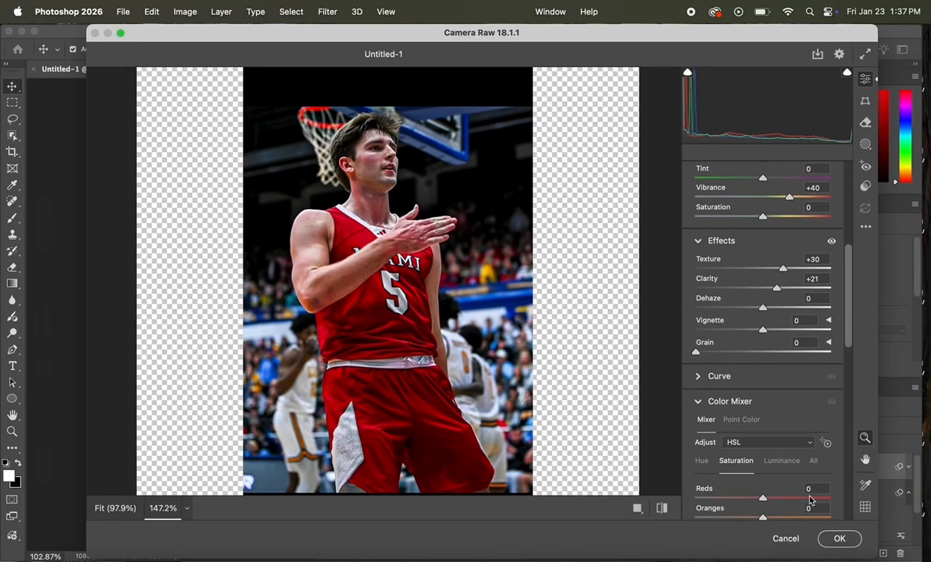
{"action": "left_click", "coordinate": [836, 538]}
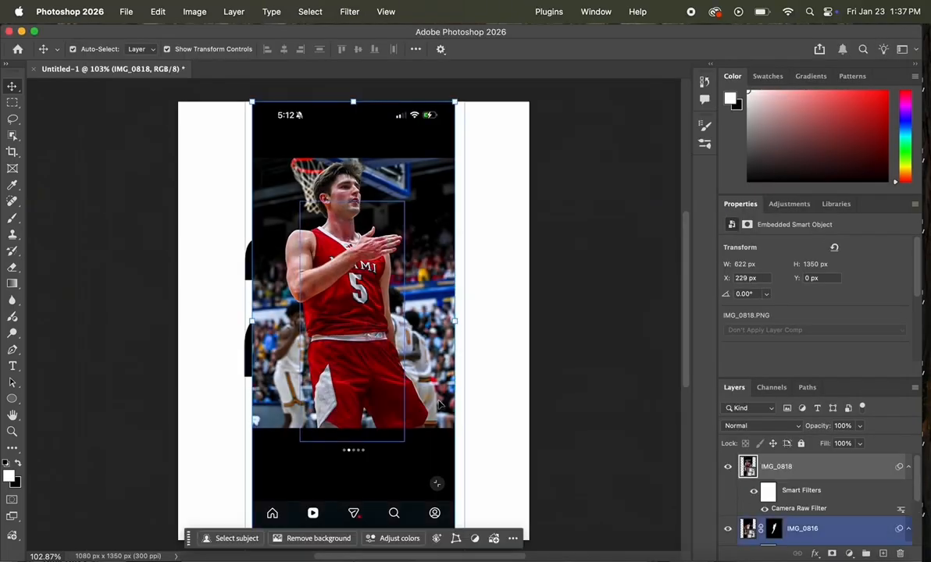
Step: Cut out the player in red in IMG_0818 using Select Subject and a layer mask from Select and Mask
{"action": "left_click", "coordinate": [14, 136]}
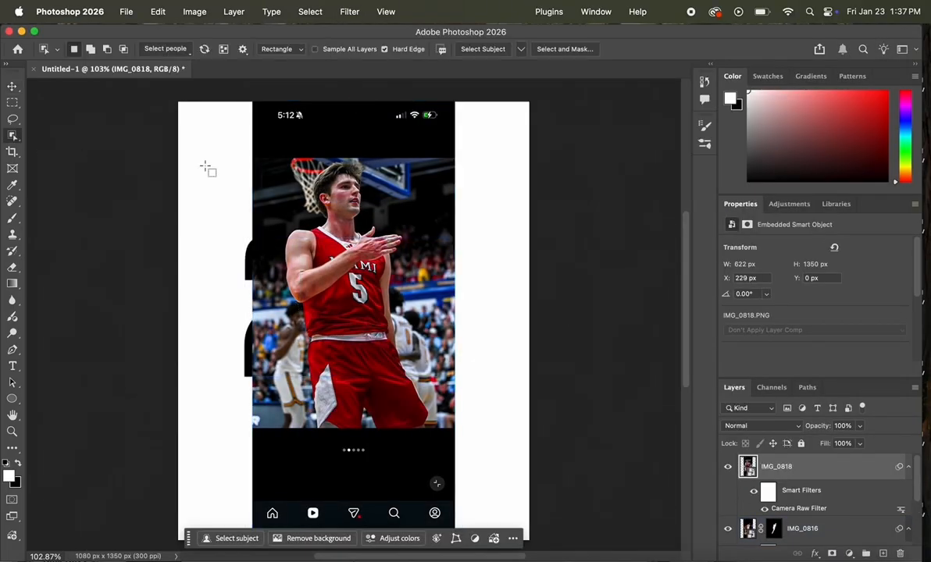
{"action": "left_click", "coordinate": [485, 50]}
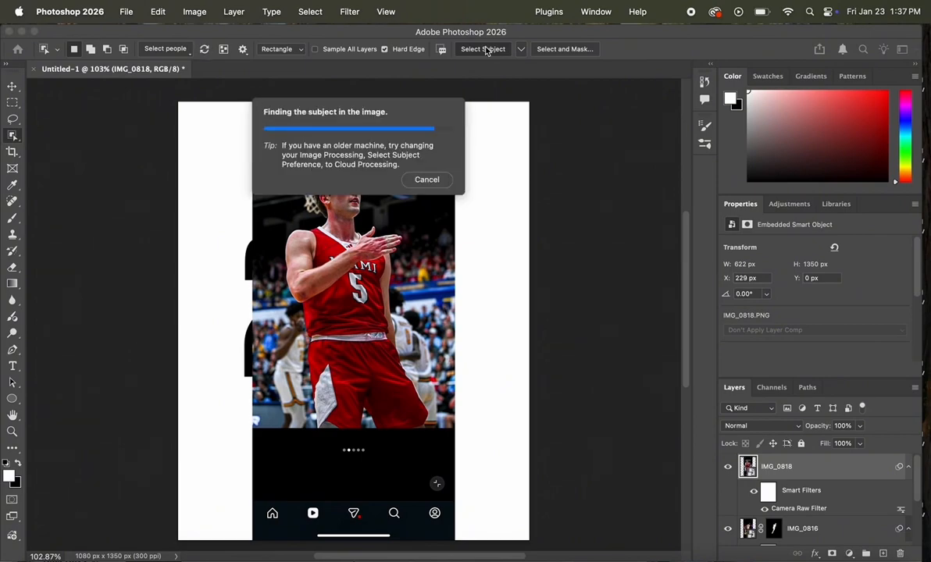
{"action": "left_click", "coordinate": [558, 49]}
{"action": "key", "text": "Return"}
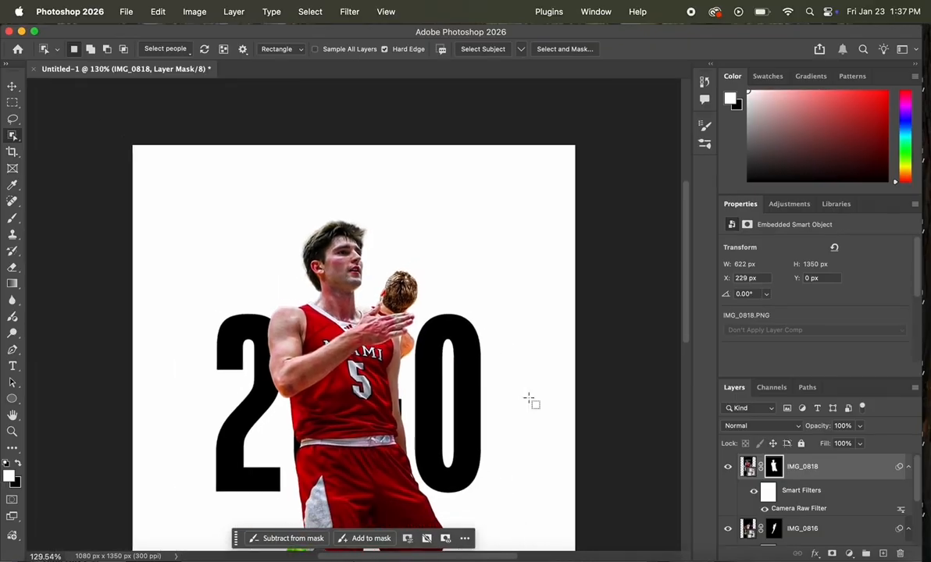
{"action": "left_click", "coordinate": [12, 85]}
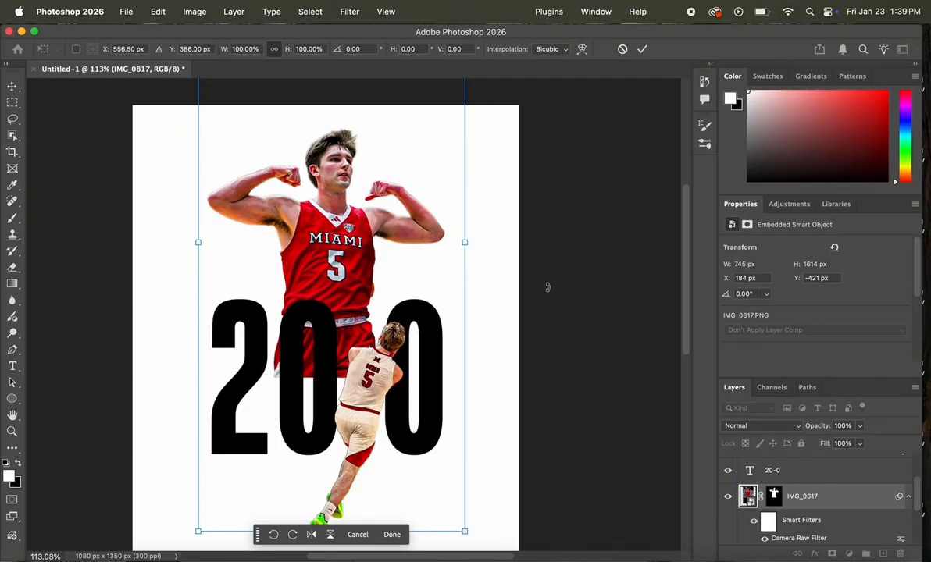
Step: Open the Paper 304 texture on Texturelabs and bring its image into the poster document
{"action": "scroll", "coordinate": [474, 272], "scroll_direction": "down", "scroll_amount": 1}
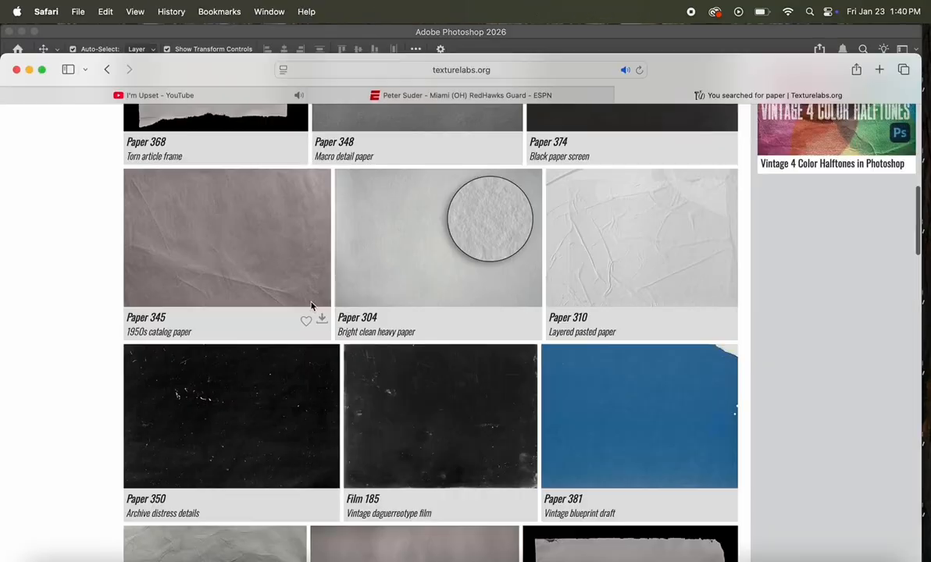
{"action": "left_click", "coordinate": [474, 270]}
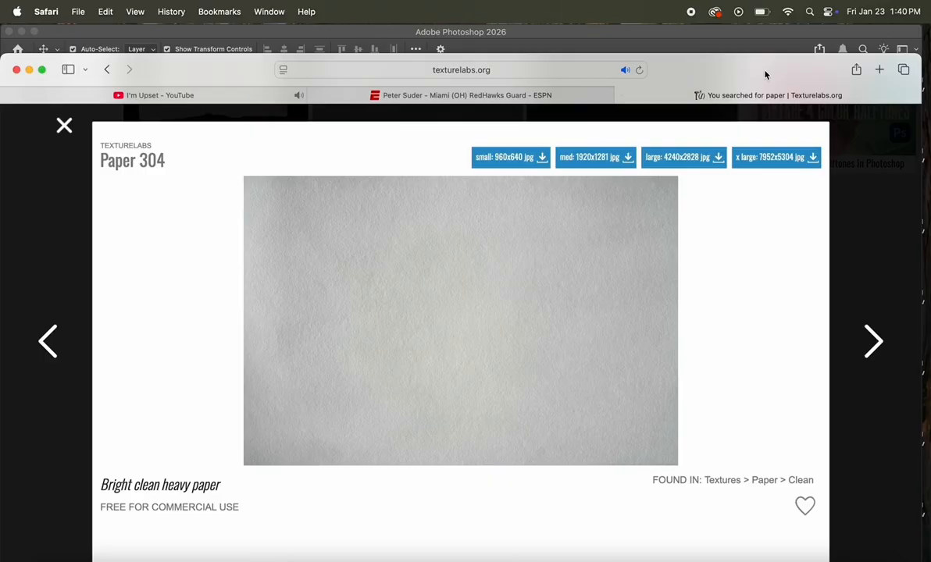
{"action": "left_click_drag", "start_coordinate": [765, 74], "coordinate": [764, 301]}
{"action": "left_click_drag", "start_coordinate": [523, 470], "coordinate": [414, 299]}
Step: Position the paper texture, enlarge it to 2050 × 1368 px to cover the poster, and move its layer beneath the IMG_0817 player
{"action": "scroll", "coordinate": [413, 298], "scroll_direction": "down", "scroll_amount": 2}
{"action": "left_click_drag", "start_coordinate": [481, 249], "coordinate": [478, 297]}
{"action": "scroll", "coordinate": [478, 297], "scroll_direction": "up", "scroll_amount": 2}
{"action": "left_click_drag", "start_coordinate": [396, 124], "coordinate": [395, 91]}
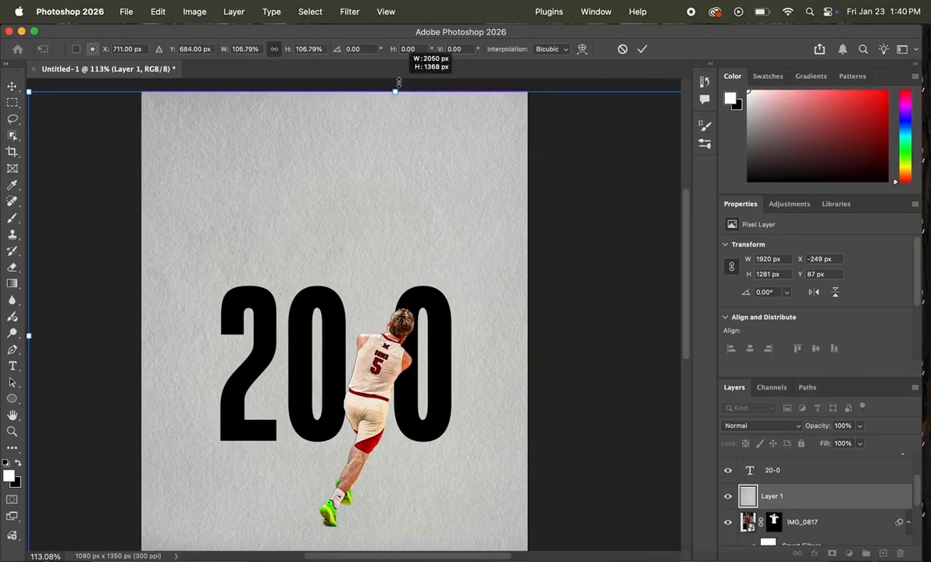
{"action": "left_click", "coordinate": [456, 535]}
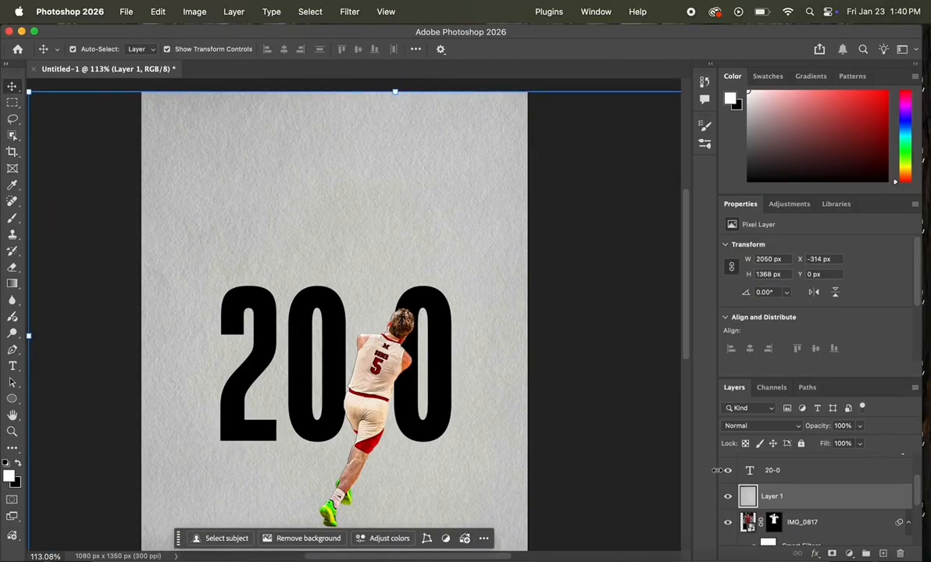
{"action": "left_click_drag", "start_coordinate": [771, 495], "coordinate": [765, 525]}
{"action": "scroll", "coordinate": [765, 525], "scroll_direction": "down", "scroll_amount": 2}
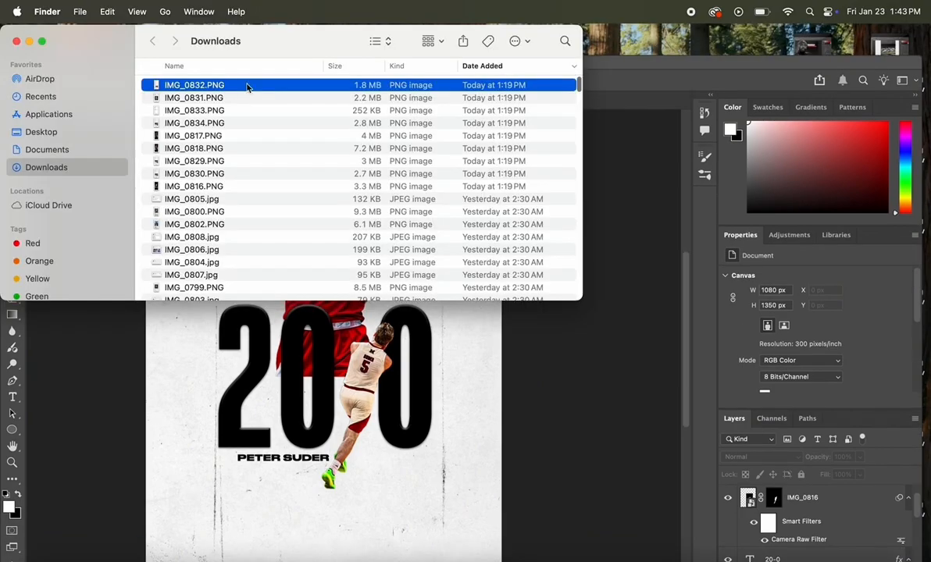
Step: Place IMG_0832.PNG from the Downloads folder and move the post screenshot to about X 437 px, Y 213 px
{"action": "left_click_drag", "start_coordinate": [247, 86], "coordinate": [272, 378]}
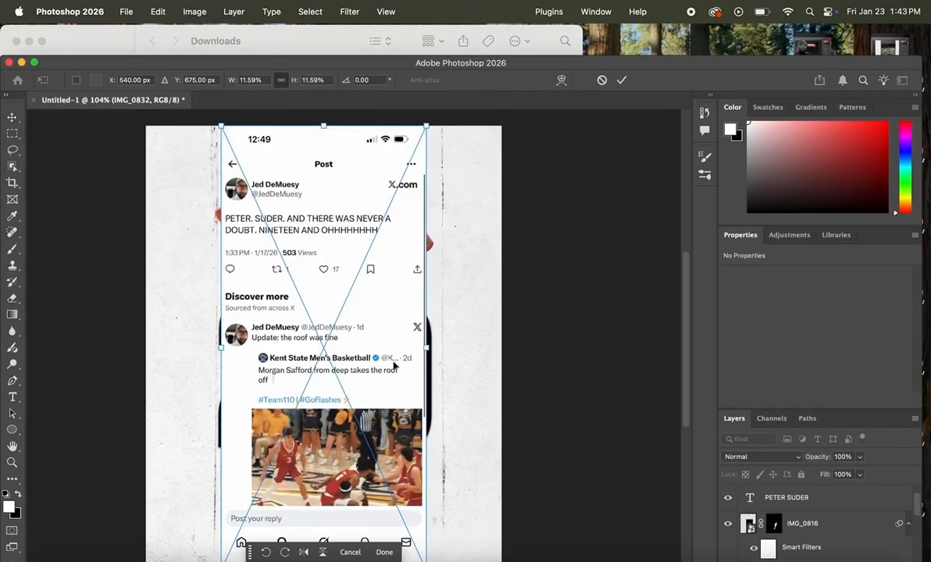
{"action": "left_click", "coordinate": [384, 553]}
{"action": "scroll", "coordinate": [314, 295], "scroll_direction": "up", "scroll_amount": 4}
{"action": "left_click_drag", "start_coordinate": [292, 237], "coordinate": [390, 344]}
{"action": "scroll", "coordinate": [390, 344], "scroll_direction": "down", "scroll_amount": 3}
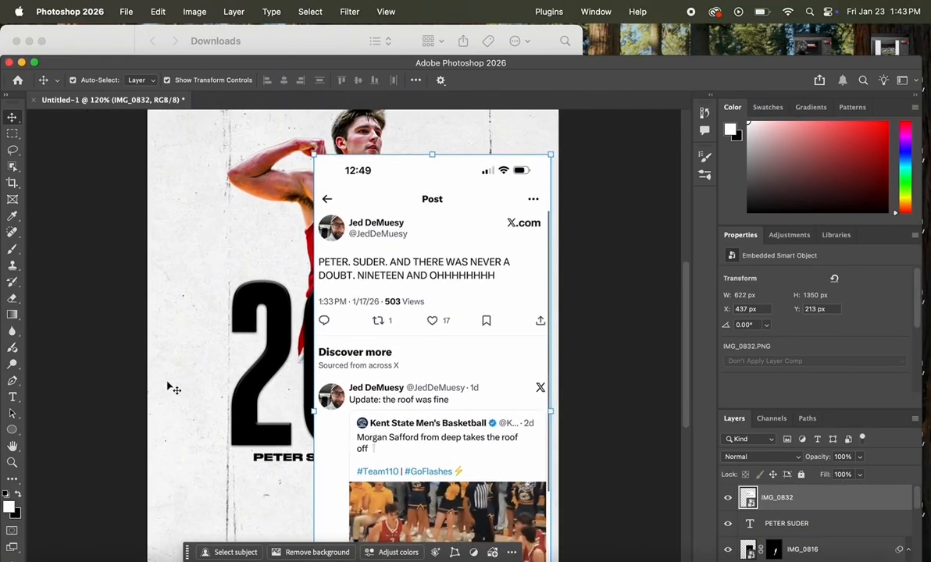
Step: Draw a white rectangle of about 549 × 207 px over the post's author and text, and round its corners
{"action": "left_click", "coordinate": [11, 429]}
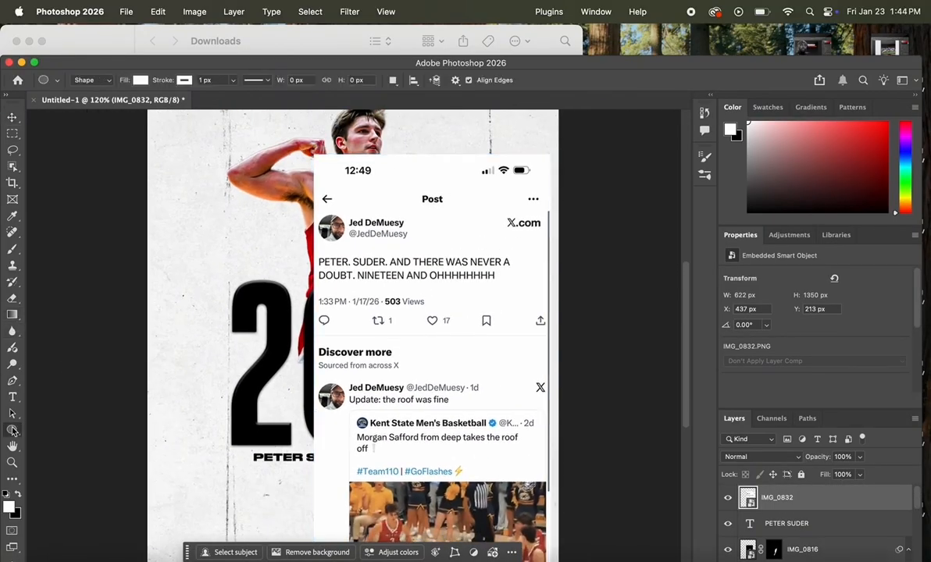
{"action": "left_click", "coordinate": [70, 428]}
{"action": "scroll", "coordinate": [250, 285], "scroll_direction": "up", "scroll_amount": 5}
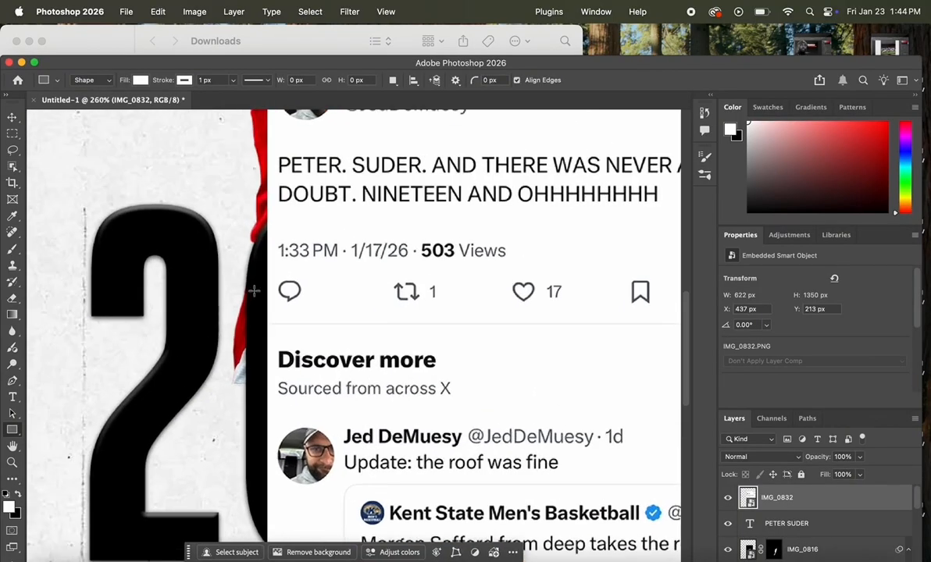
{"action": "scroll", "coordinate": [254, 290], "scroll_direction": "down", "scroll_amount": 2}
{"action": "left_click_drag", "start_coordinate": [171, 238], "coordinate": [499, 365]}
{"action": "left_click_drag", "start_coordinate": [170, 247], "coordinate": [193, 263]}
Step: Move the IMG_0832 layer above Rectangle 1 and clip it to the rounded rectangle
{"action": "left_click", "coordinate": [11, 118]}
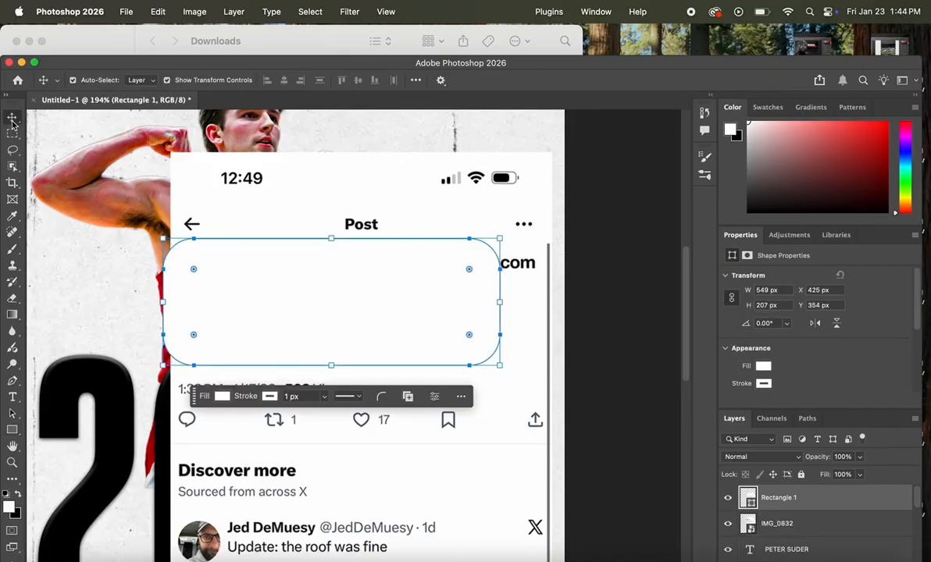
{"action": "left_click", "coordinate": [374, 192]}
{"action": "left_click_drag", "start_coordinate": [801, 527], "coordinate": [804, 493]}
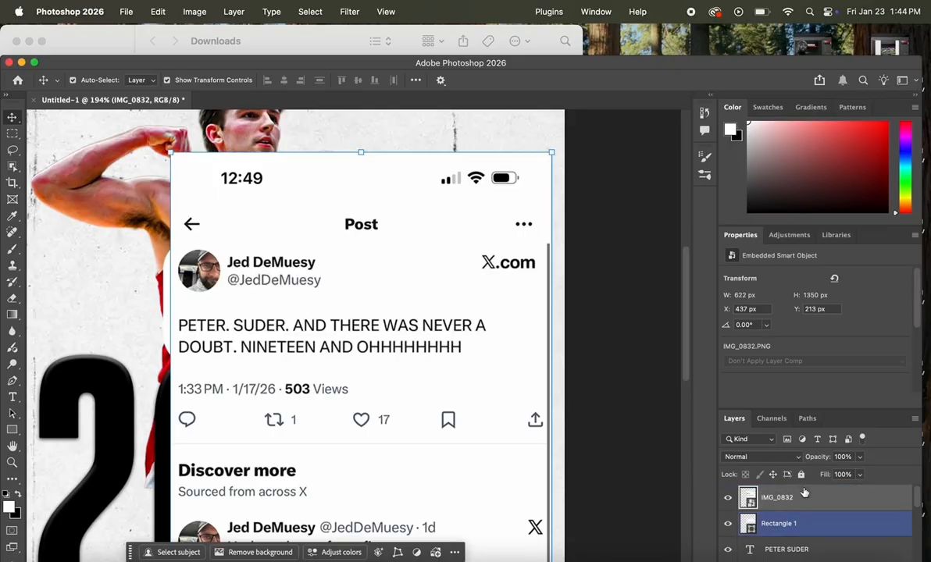
{"action": "right_click", "coordinate": [781, 497]}
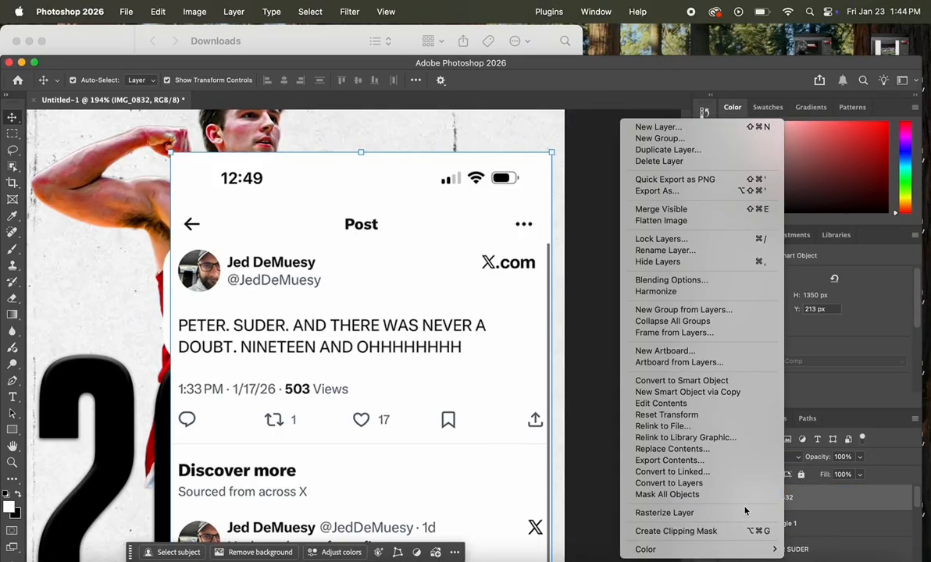
{"action": "left_click", "coordinate": [713, 531]}
{"action": "scroll", "coordinate": [625, 461], "scroll_direction": "down", "scroll_amount": 3}
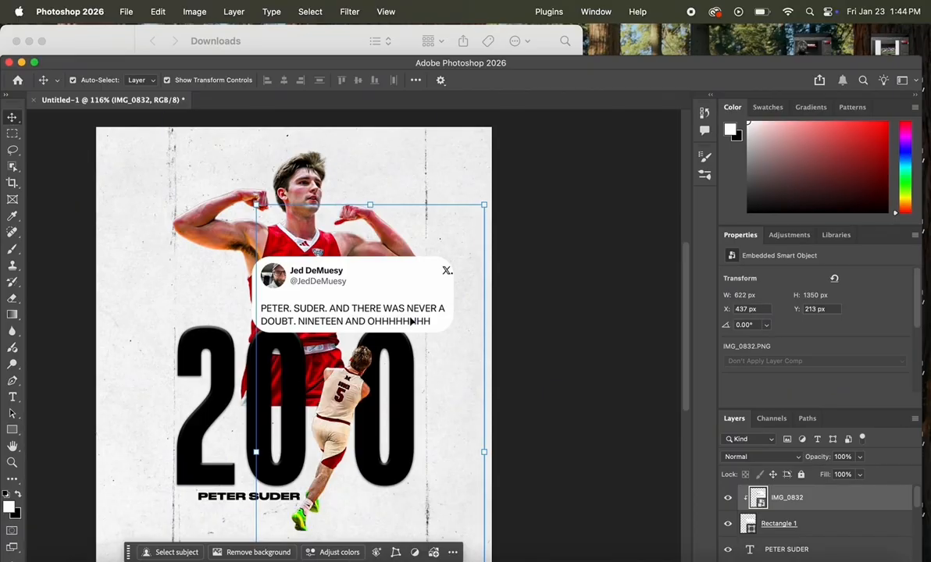
Step: Scale IMG_0832 down to about 356 × 771 px and shrink Rectangle 1 to 64.82% around it
{"action": "left_click_drag", "start_coordinate": [485, 369], "coordinate": [451, 307]}
{"action": "left_click", "coordinate": [447, 552]}
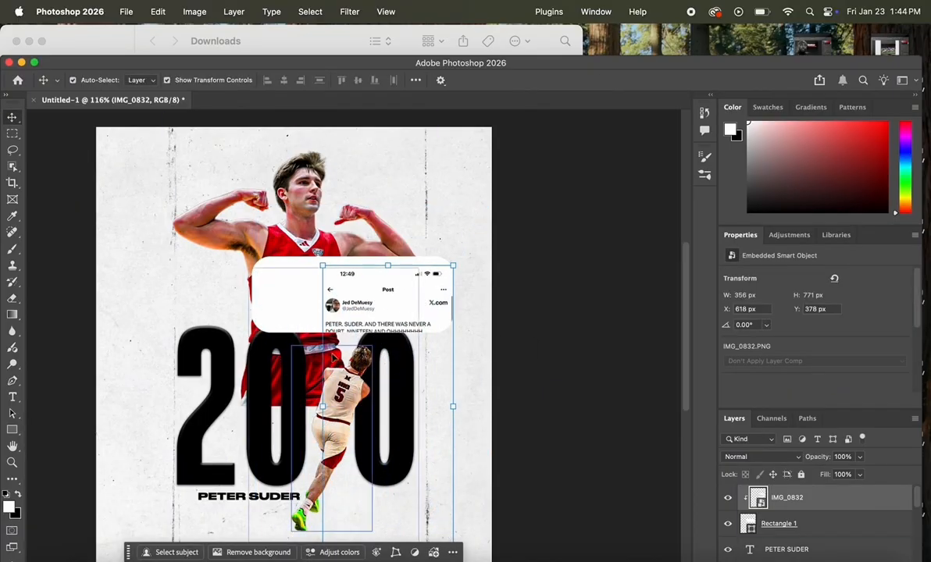
{"action": "left_click", "coordinate": [297, 308]}
{"action": "left_click_drag", "start_coordinate": [253, 294], "coordinate": [323, 295]}
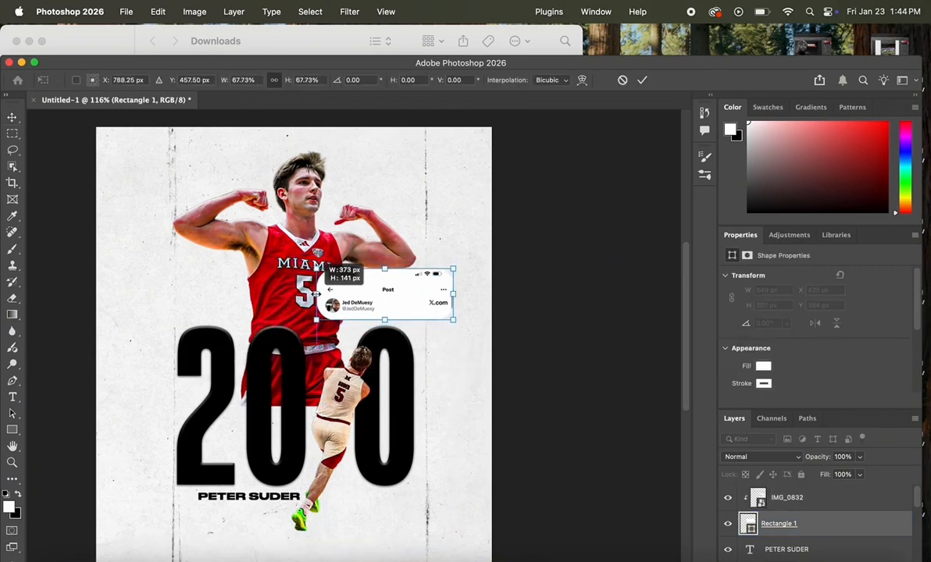
{"action": "scroll", "coordinate": [357, 355], "scroll_direction": "up", "scroll_amount": 3}
{"action": "scroll", "coordinate": [609, 349], "scroll_direction": "up", "scroll_amount": 2}
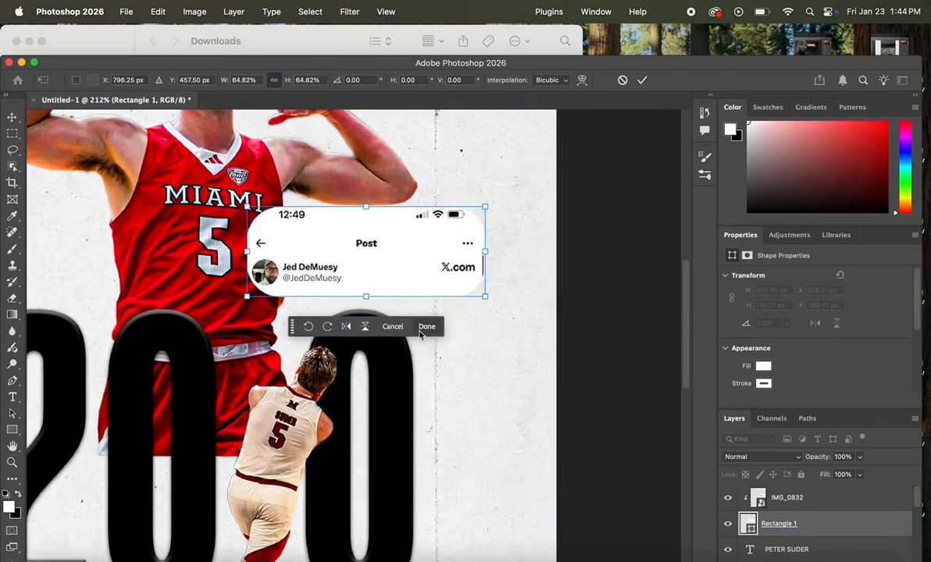
{"action": "left_click", "coordinate": [425, 327]}
Step: Reposition the IMG_0832 screenshot inside its rounded rectangle so the author and post text fill it, and deselect the layer
{"action": "left_click", "coordinate": [388, 263]}
{"action": "left_click_drag", "start_coordinate": [388, 263], "coordinate": [400, 229]}
{"action": "left_click", "coordinate": [564, 384]}
{"action": "scroll", "coordinate": [562, 384], "scroll_direction": "down", "scroll_amount": 5}
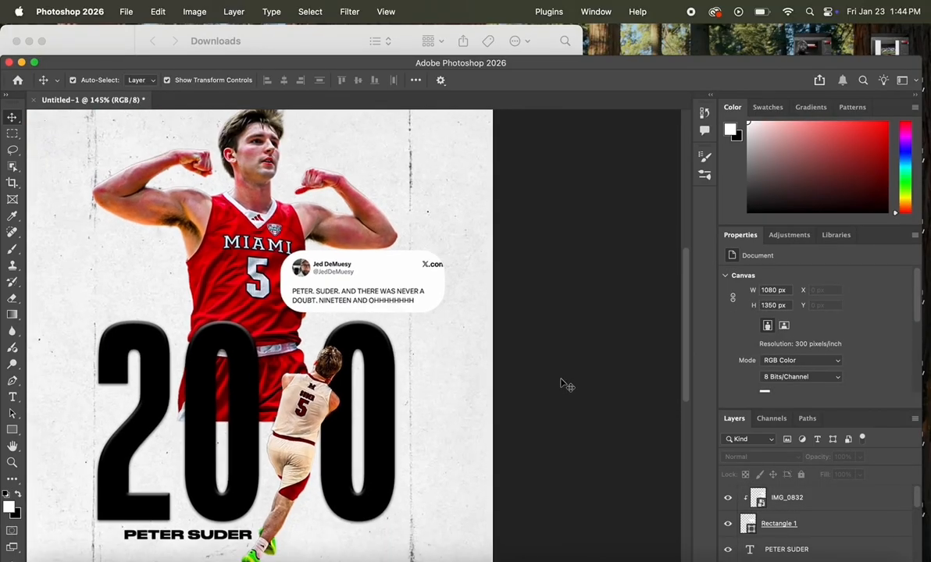
Step: Place IMG_0831.PNG from the Downloads folder, scale it to 568 × 1230 px and move it to X 68 px, Y 290 px
{"action": "left_click", "coordinate": [129, 49]}
{"action": "left_click_drag", "start_coordinate": [227, 102], "coordinate": [310, 412]}
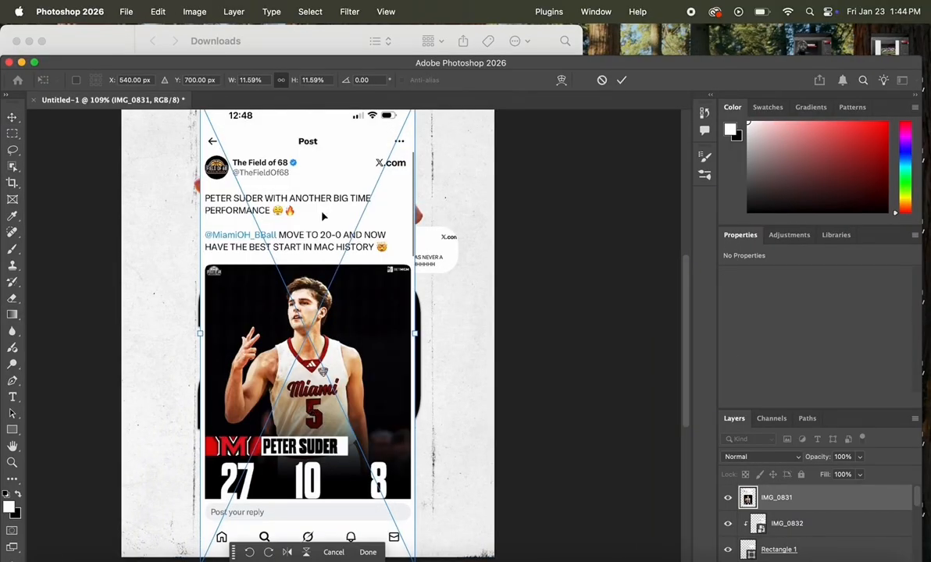
{"action": "left_click_drag", "start_coordinate": [322, 60], "coordinate": [335, 37]}
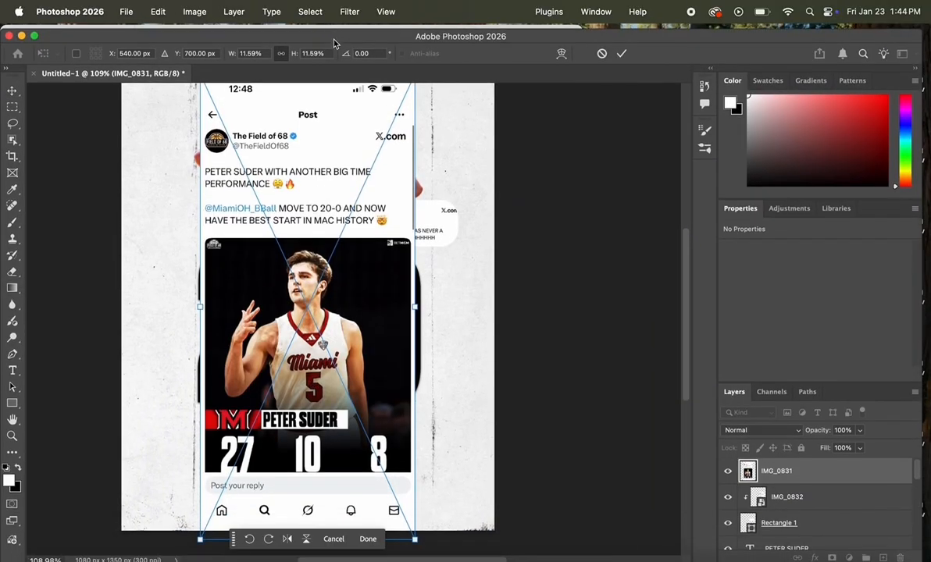
{"action": "left_click", "coordinate": [374, 540]}
{"action": "left_click_drag", "start_coordinate": [410, 313], "coordinate": [397, 313]}
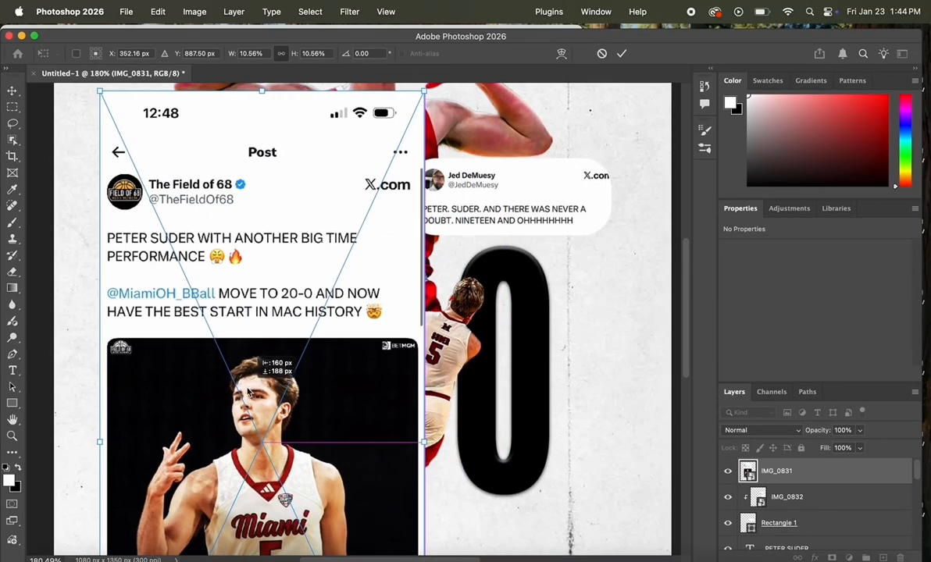
{"action": "left_click_drag", "start_coordinate": [246, 392], "coordinate": [241, 402]}
{"action": "scroll", "coordinate": [240, 402], "scroll_direction": "left", "scroll_amount": 1}
Step: Draw a white rectangle of about 522 × 283 px over the Field of 68 post's header and text, and round its corners
{"action": "left_click", "coordinate": [13, 403]}
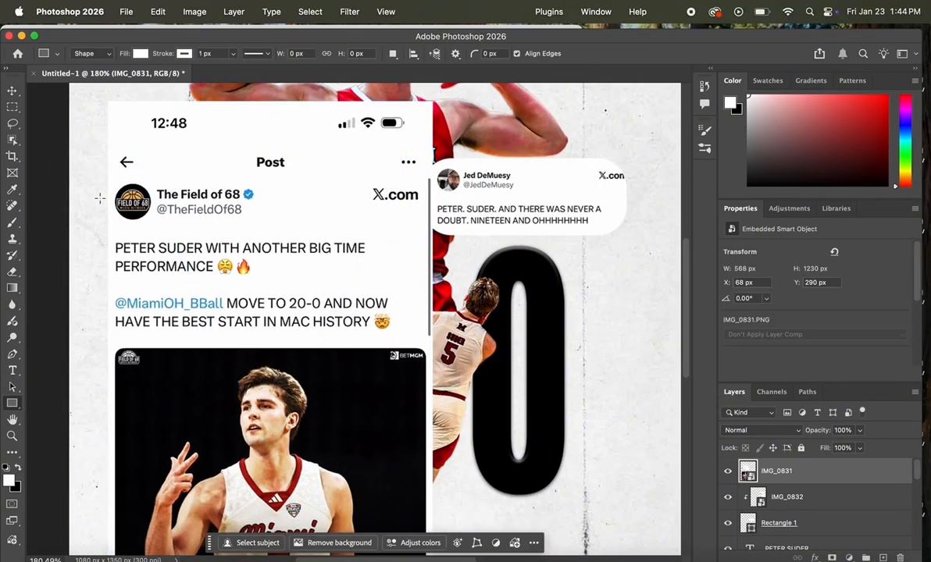
{"action": "left_click_drag", "start_coordinate": [103, 175], "coordinate": [399, 335]}
{"action": "left_click_drag", "start_coordinate": [110, 182], "coordinate": [132, 191]}
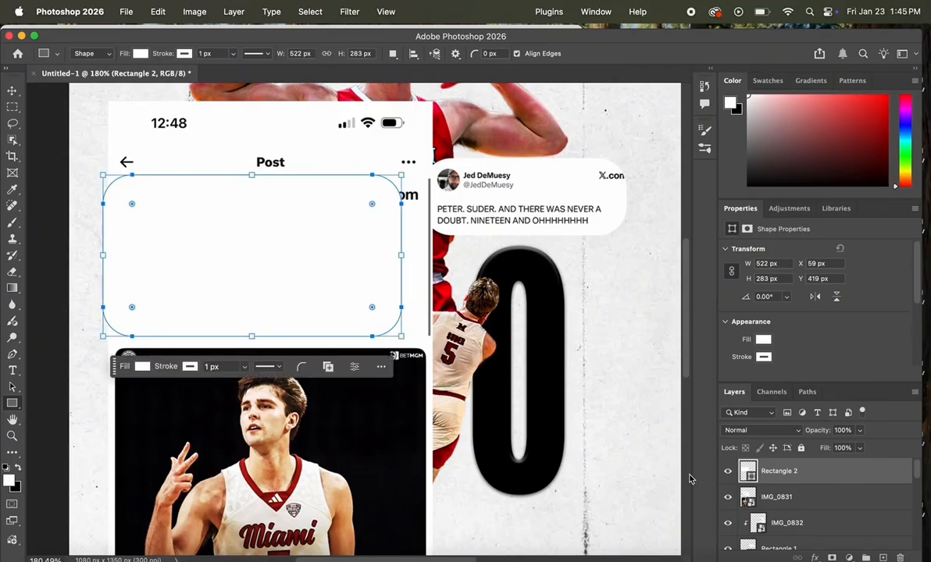
Step: Move the IMG_0831 layer above Rectangle 2 and clip it to that shape
{"action": "left_click_drag", "start_coordinate": [831, 511], "coordinate": [831, 467]}
{"action": "right_click", "coordinate": [830, 470]}
{"action": "left_click", "coordinate": [717, 534]}
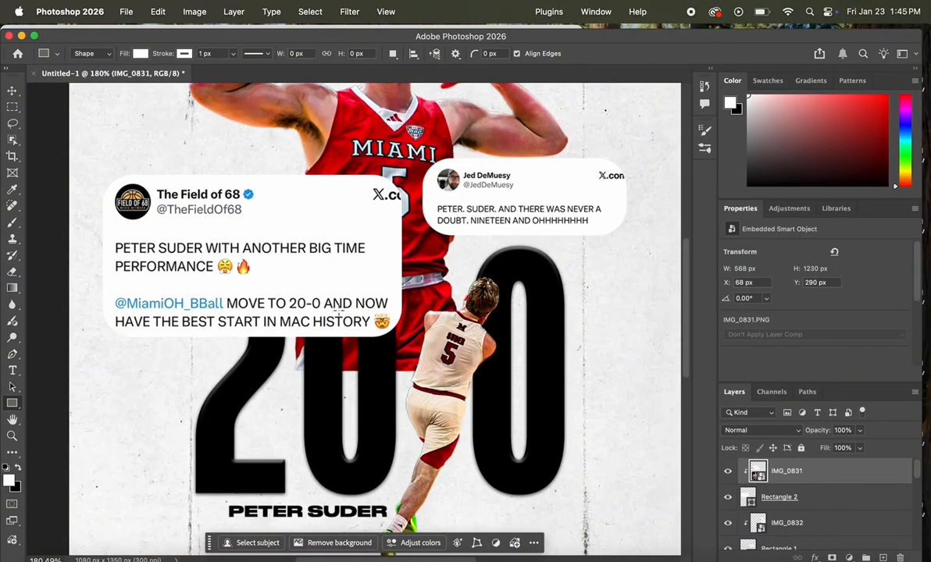
Step: Scale IMG_0831 down to about 316 × 685 px, reposition it, and shrink Rectangle 2 to fit around the post text
{"action": "key", "text": "v"}
{"action": "left_click_drag", "start_coordinate": [108, 452], "coordinate": [257, 453]}
{"action": "left_click_drag", "start_coordinate": [326, 418], "coordinate": [247, 327]}
{"action": "key", "text": "Return"}
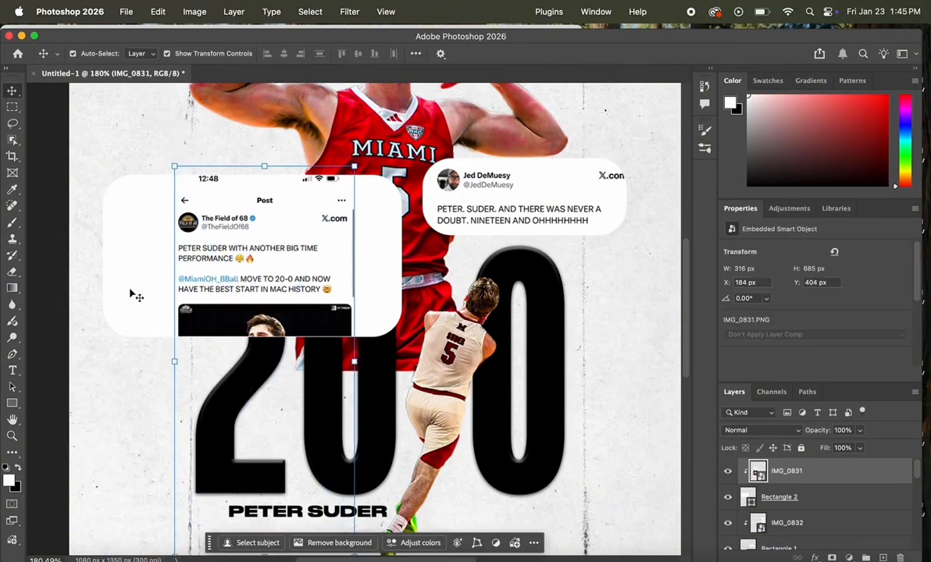
{"action": "left_click", "coordinate": [130, 294]}
{"action": "left_click_drag", "start_coordinate": [104, 256], "coordinate": [186, 261]}
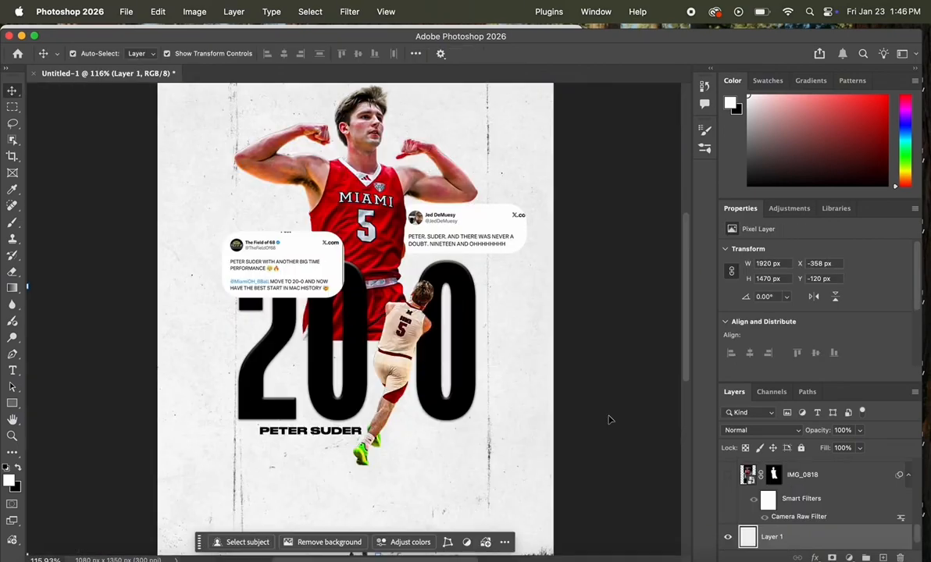
Step: Add a new layer above the paper texture and draw a yellow-to-transparent linear gradient from the poster's lower part up to the player's head
{"action": "left_click", "coordinate": [883, 558]}
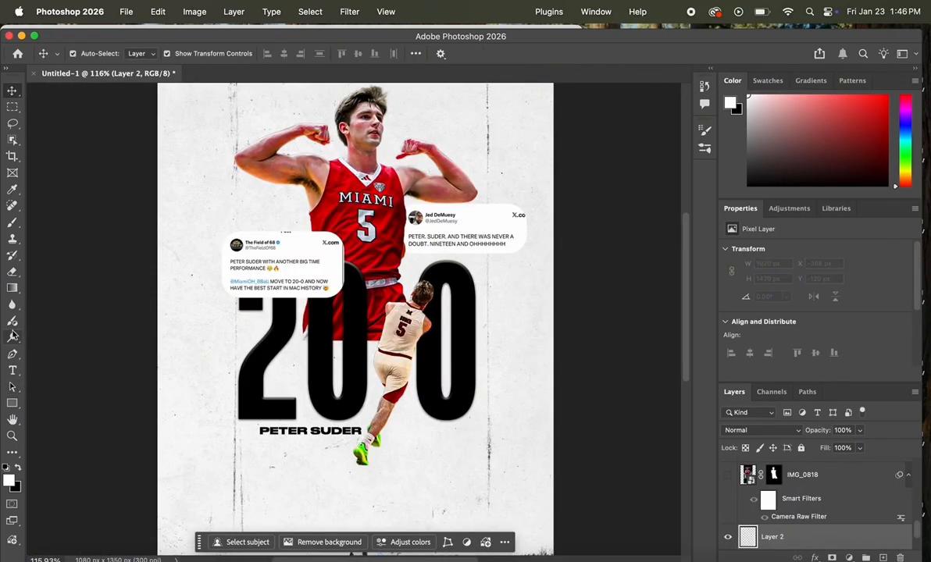
{"action": "left_click", "coordinate": [12, 288]}
{"action": "scroll", "coordinate": [351, 312], "scroll_direction": "down", "scroll_amount": 2}
{"action": "left_click_drag", "start_coordinate": [355, 544], "coordinate": [357, 150]}
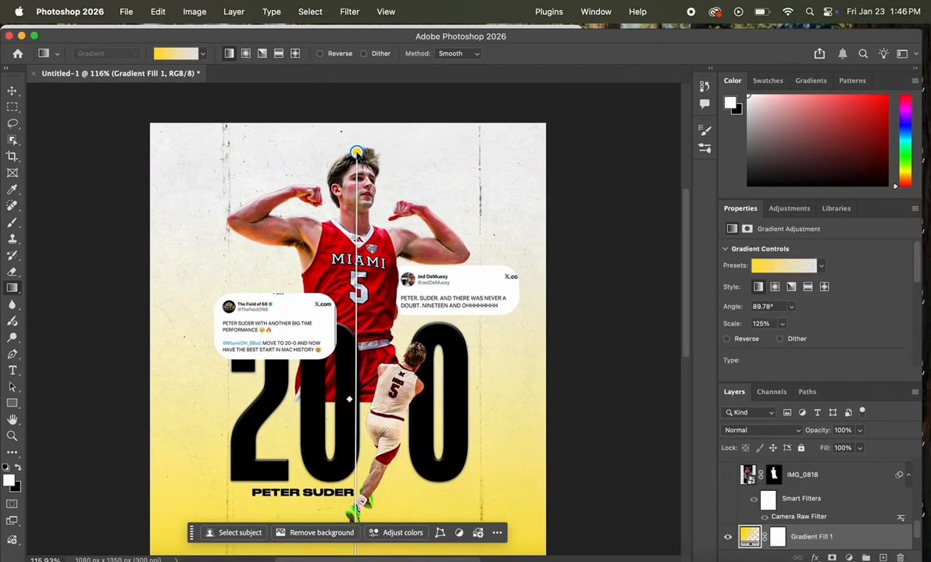
{"action": "scroll", "coordinate": [421, 305], "scroll_direction": "down", "scroll_amount": 4}
{"action": "scroll", "coordinate": [426, 312], "scroll_direction": "up", "scroll_amount": 4}
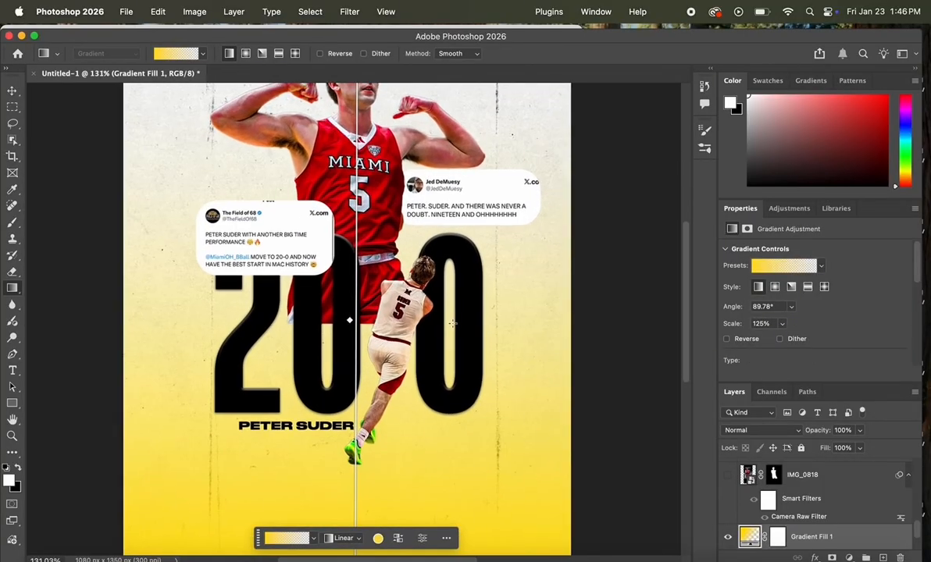
{"action": "scroll", "coordinate": [451, 323], "scroll_direction": "up", "scroll_amount": 2}
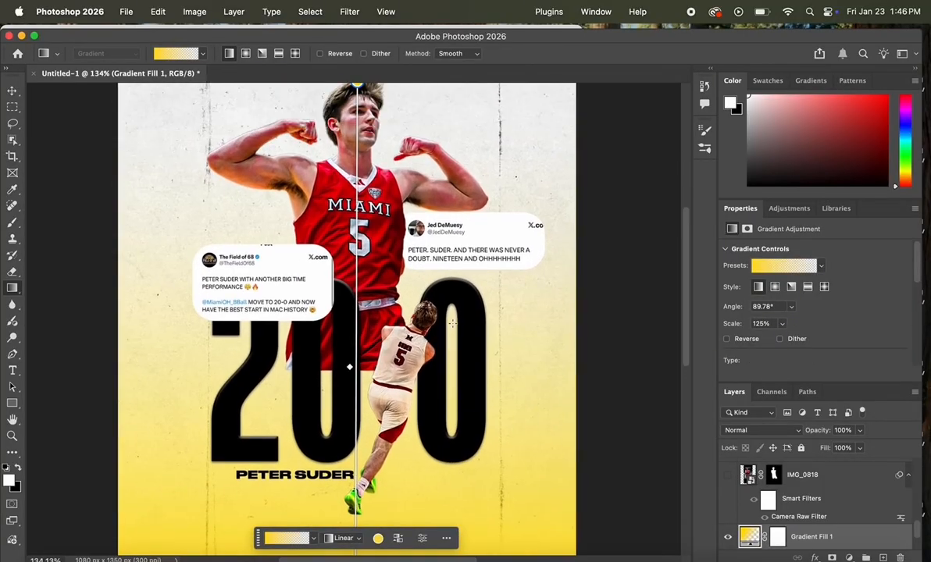
Step: Change the starting colour stop of Gradient Fill 1 to red d90000, sampled from the player's jersey
{"action": "double_click", "coordinate": [749, 538]}
{"action": "left_click", "coordinate": [613, 178]}
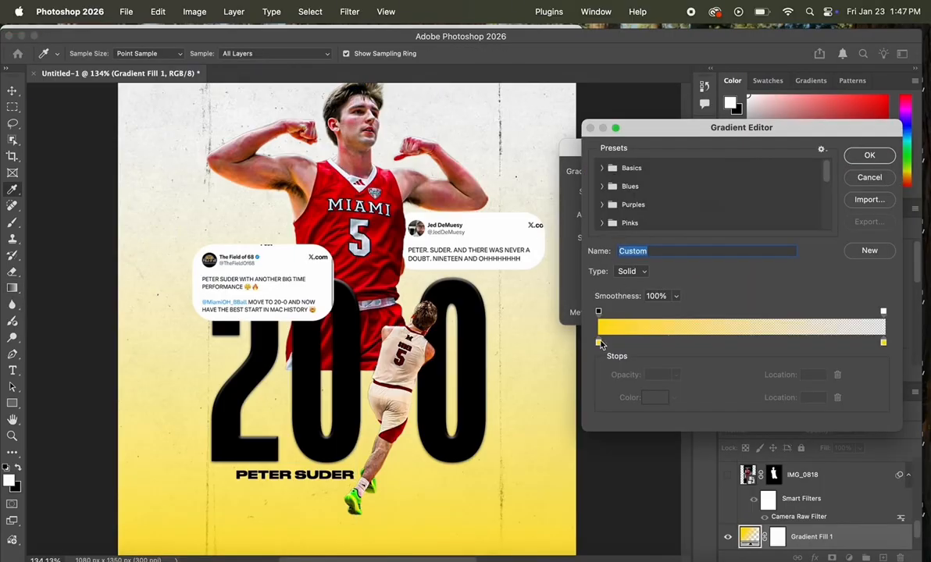
{"action": "double_click", "coordinate": [599, 342]}
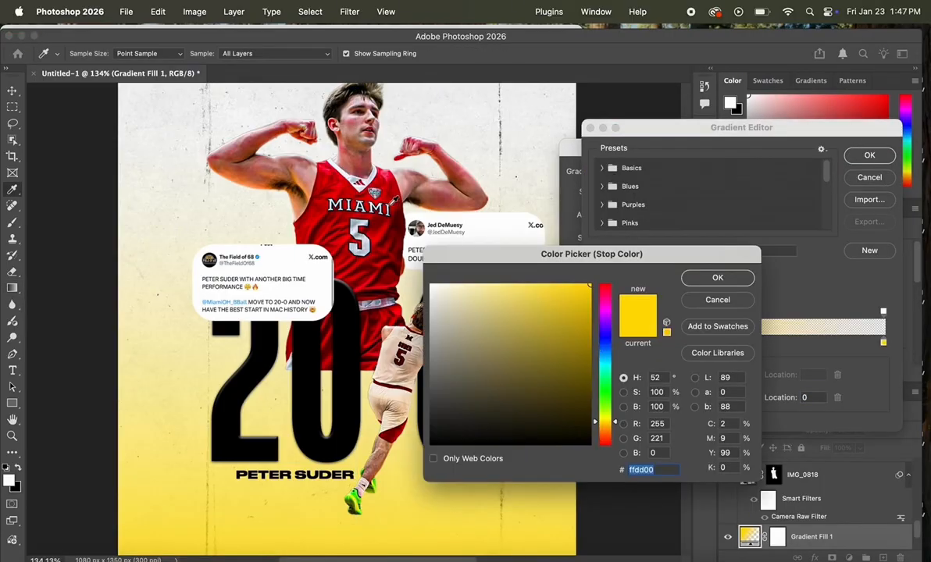
{"action": "left_click", "coordinate": [391, 206]}
{"action": "scroll", "coordinate": [385, 230], "scroll_direction": "down", "scroll_amount": 2}
{"action": "scroll", "coordinate": [385, 231], "scroll_direction": "right", "scroll_amount": 2}
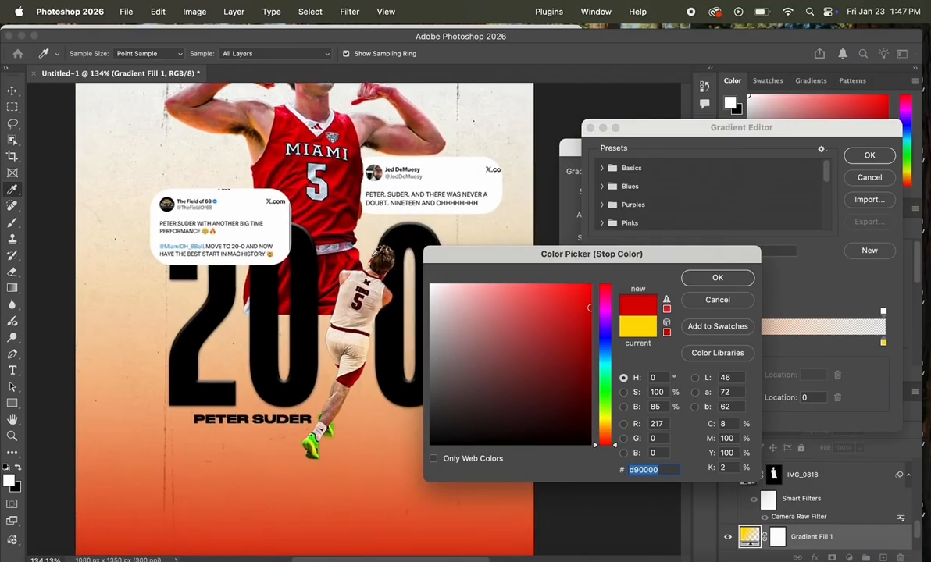
{"action": "left_click", "coordinate": [361, 162]}
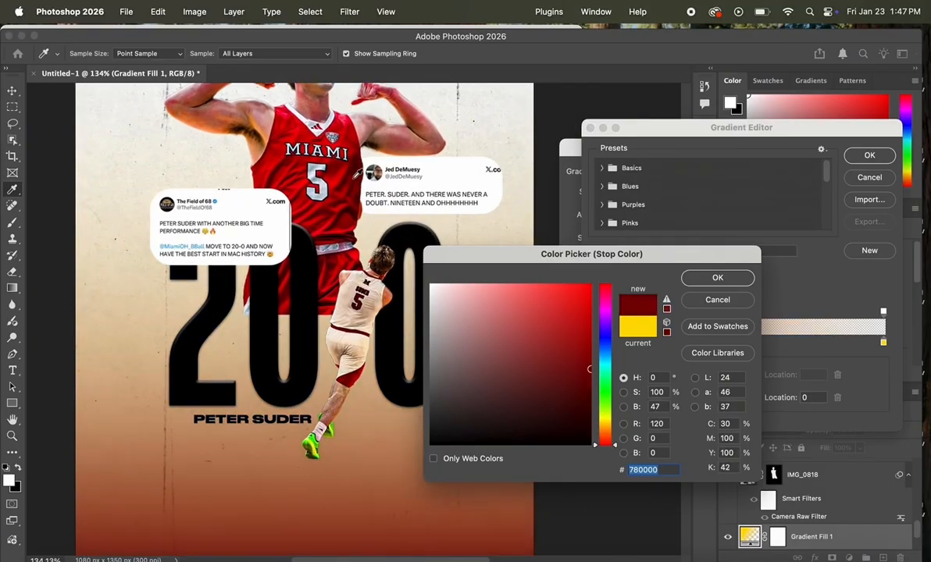
{"action": "left_click", "coordinate": [340, 173]}
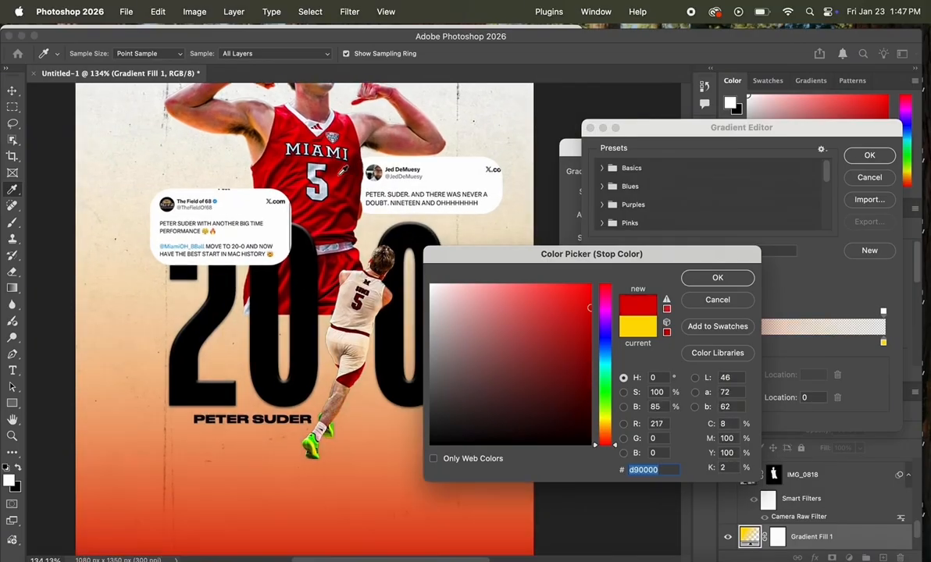
{"action": "left_click", "coordinate": [713, 279]}
Step: Change the end colour stop of Gradient Fill 1 to f0f0f0, sampled from the paper background, and apply the edited gradient
{"action": "double_click", "coordinate": [883, 343]}
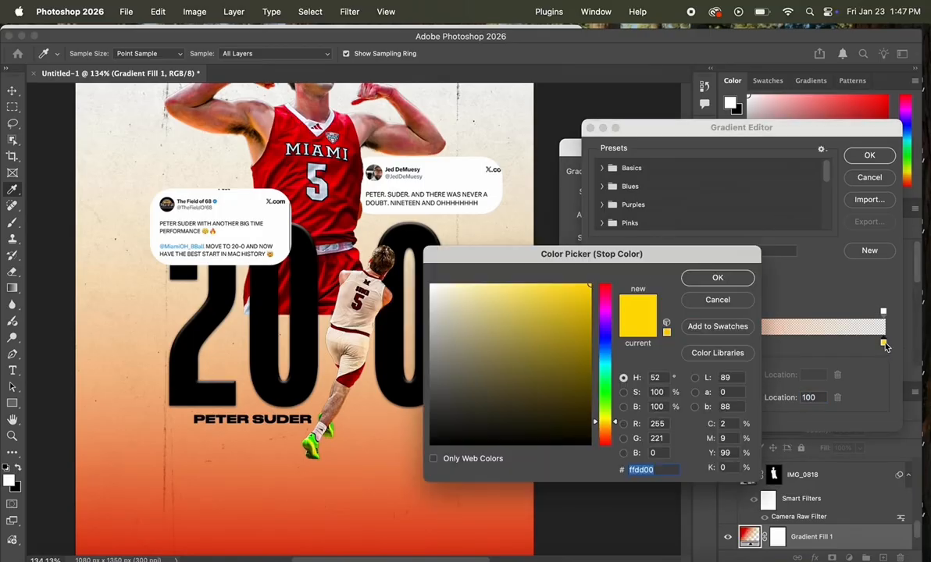
{"action": "scroll", "coordinate": [158, 94], "scroll_direction": "up", "scroll_amount": 5}
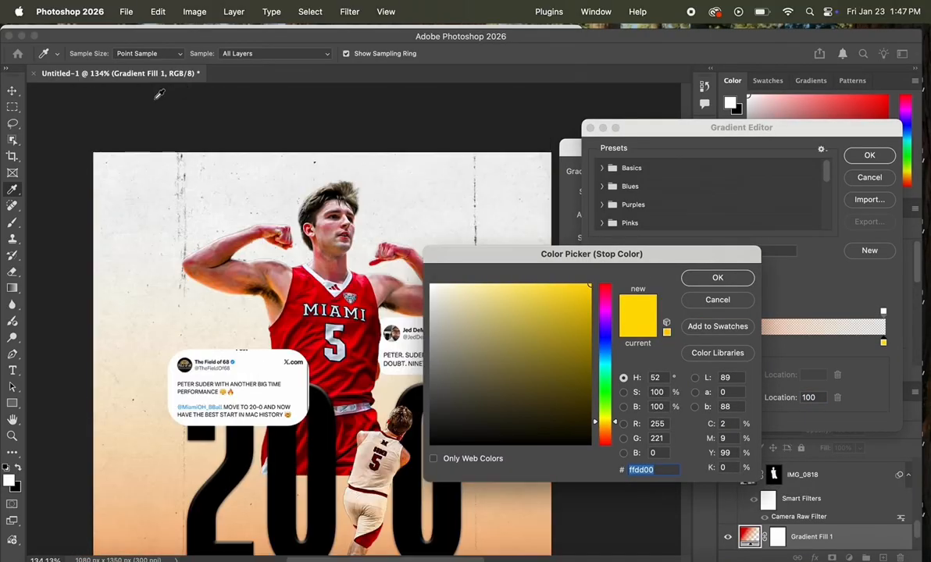
{"action": "left_click", "coordinate": [147, 171]}
{"action": "scroll", "coordinate": [288, 319], "scroll_direction": "down", "scroll_amount": 6}
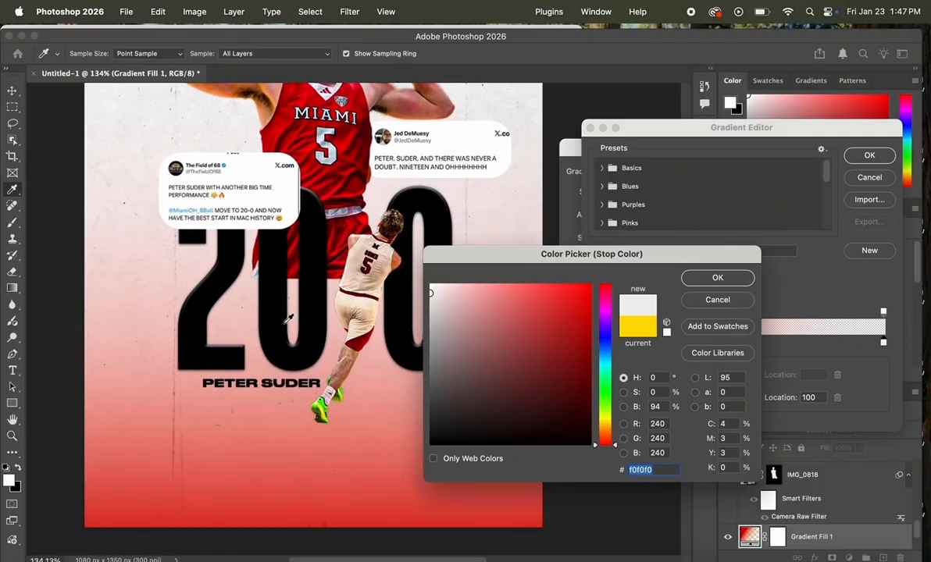
{"action": "left_click", "coordinate": [742, 280]}
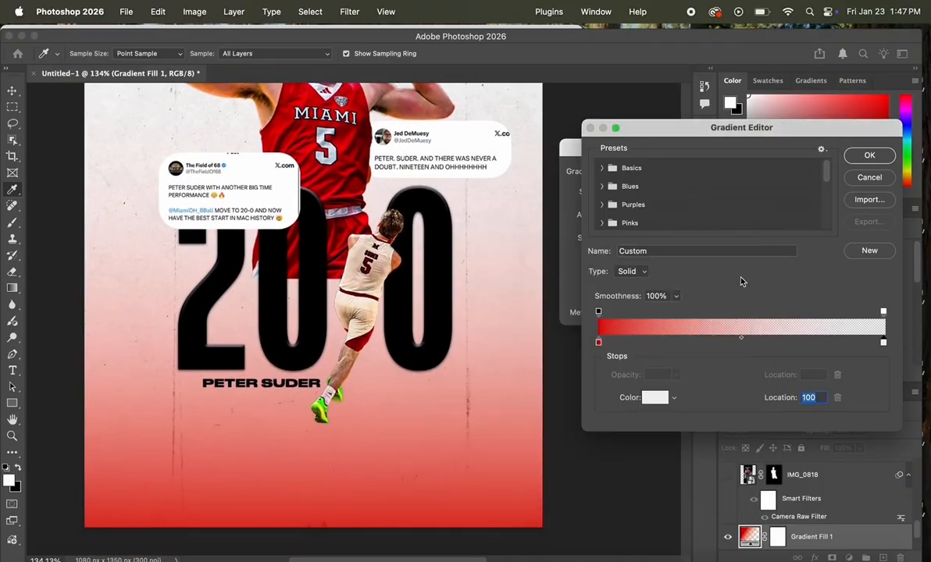
{"action": "left_click", "coordinate": [869, 155]}
{"action": "left_click", "coordinate": [773, 172]}
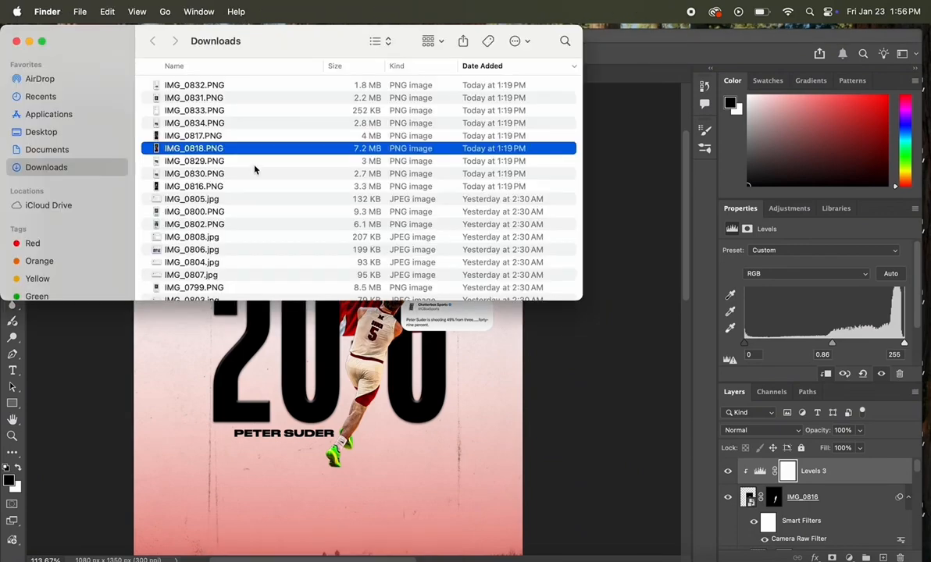
Step: Place IMG_0829.PNG from Downloads over the poster's lower right part, scaled to about 467 × 1013 px
{"action": "left_click", "coordinate": [252, 173]}
{"action": "left_click_drag", "start_coordinate": [231, 163], "coordinate": [350, 460]}
{"action": "left_click_drag", "start_coordinate": [439, 320], "coordinate": [380, 318]}
{"action": "scroll", "coordinate": [367, 344], "scroll_direction": "up", "scroll_amount": 3}
{"action": "left_click_drag", "start_coordinate": [339, 350], "coordinate": [495, 489]}
{"action": "scroll", "coordinate": [495, 490], "scroll_direction": "down", "scroll_amount": 2}
{"action": "key", "text": "Return"}
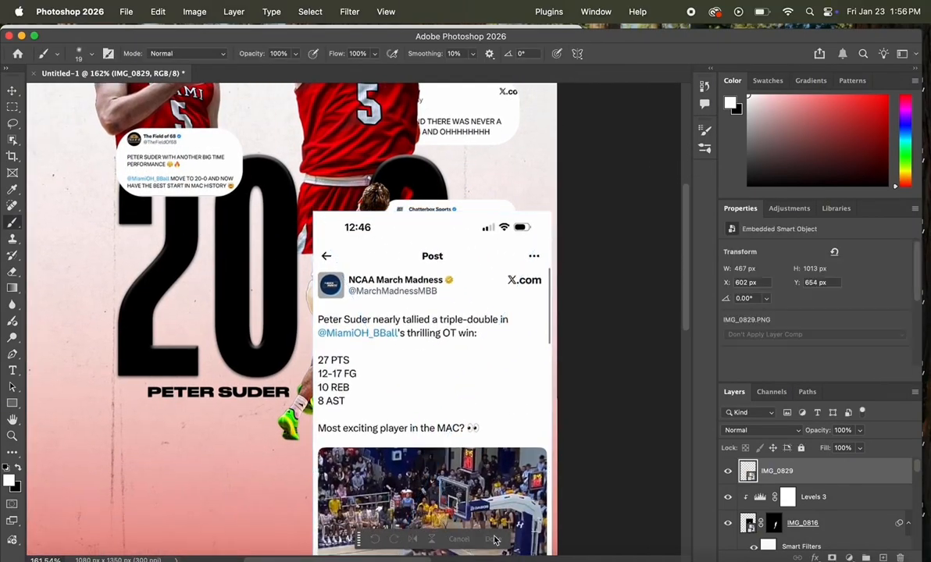
Step: Add a new layer and draw a rectangle about 394 × 333 px over the IMG_0829 post text, then round its corners
{"action": "left_click", "coordinate": [882, 557]}
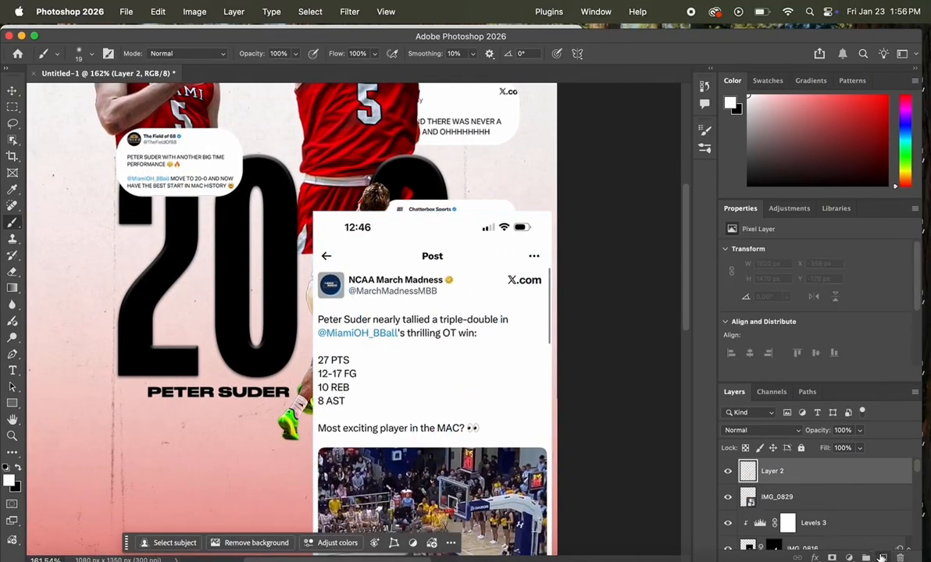
{"action": "left_click", "coordinate": [13, 402]}
{"action": "scroll", "coordinate": [268, 232], "scroll_direction": "up", "scroll_amount": 3}
{"action": "mouse_move", "coordinate": [274, 218]}
{"action": "left_mouse_down"}
{"action": "mouse_move", "coordinate": [342, 221]}
{"action": "mouse_move", "coordinate": [380, 405]}
{"action": "mouse_move", "coordinate": [541, 447]}
{"action": "left_mouse_up"}
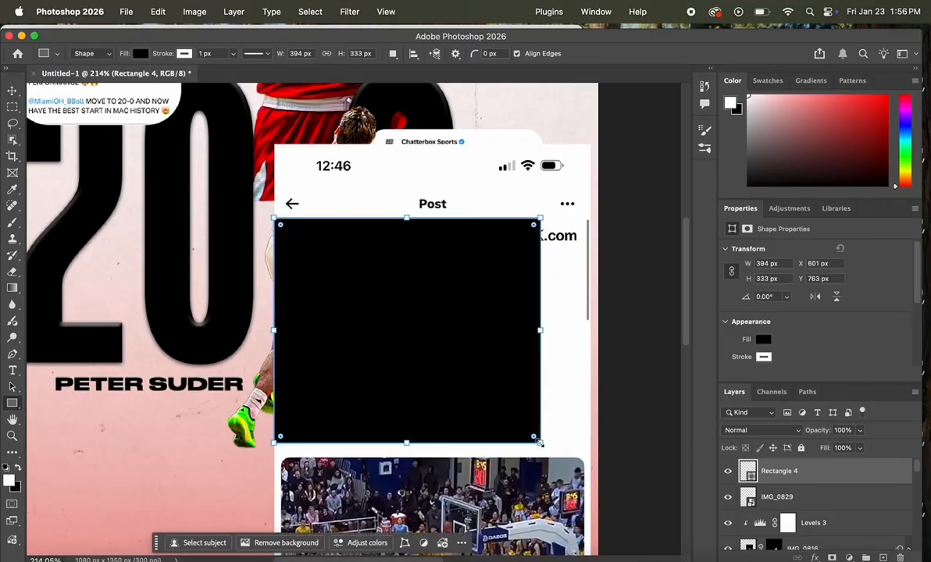
{"action": "left_click", "coordinate": [299, 474]}
{"action": "left_click", "coordinate": [293, 387]}
{"action": "left_click_drag", "start_coordinate": [281, 225], "coordinate": [299, 243]}
Step: Move the IMG_0829 layer above Rectangle 4 and clip it to that shape
{"action": "key", "text": "v"}
{"action": "left_click_drag", "start_coordinate": [812, 471], "coordinate": [813, 500]}
{"action": "right_click", "coordinate": [813, 473]}
{"action": "left_click", "coordinate": [729, 531]}
{"action": "scroll", "coordinate": [472, 397], "scroll_direction": "down", "scroll_amount": 5}
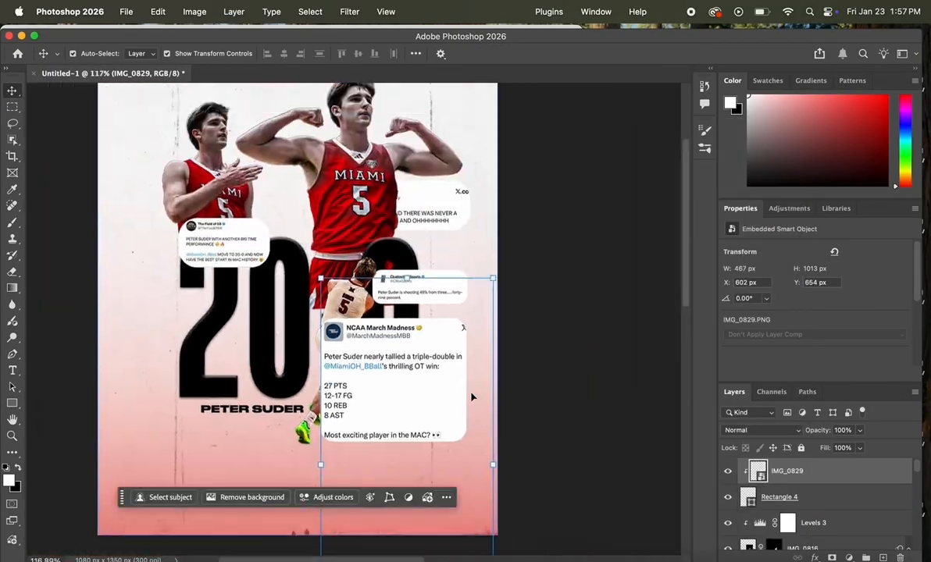
Step: Scale IMG_0829 down to about 332 × 719 px and move it to the poster's lower left part
{"action": "scroll", "coordinate": [472, 396], "scroll_direction": "up", "scroll_amount": 2}
{"action": "left_click_drag", "start_coordinate": [515, 493], "coordinate": [464, 493]}
{"action": "left_click_drag", "start_coordinate": [406, 446], "coordinate": [267, 477]}
{"action": "scroll", "coordinate": [328, 517], "scroll_direction": "up", "scroll_amount": 3}
{"action": "left_click", "coordinate": [282, 542]}
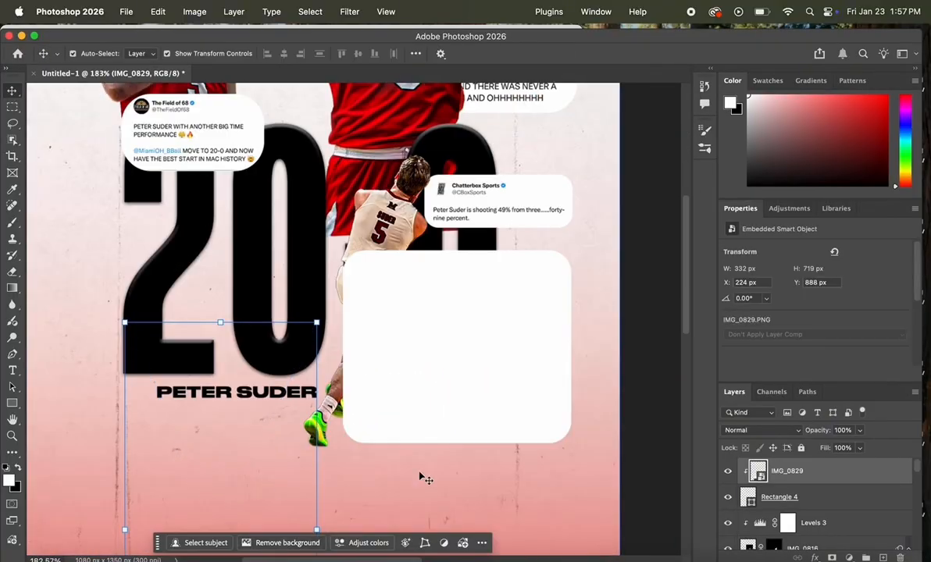
Step: Move Rectangle 4 behind the relocated IMG_0829 post and shrink it to fit around the post text
{"action": "scroll", "coordinate": [374, 438], "scroll_direction": "down", "scroll_amount": 3}
{"action": "left_click_drag", "start_coordinate": [535, 265], "coordinate": [297, 372]}
{"action": "left_click_drag", "start_coordinate": [421, 332], "coordinate": [377, 333]}
{"action": "scroll", "coordinate": [379, 330], "scroll_direction": "up", "scroll_amount": 4}
{"action": "left_click_drag", "start_coordinate": [398, 181], "coordinate": [374, 168]}
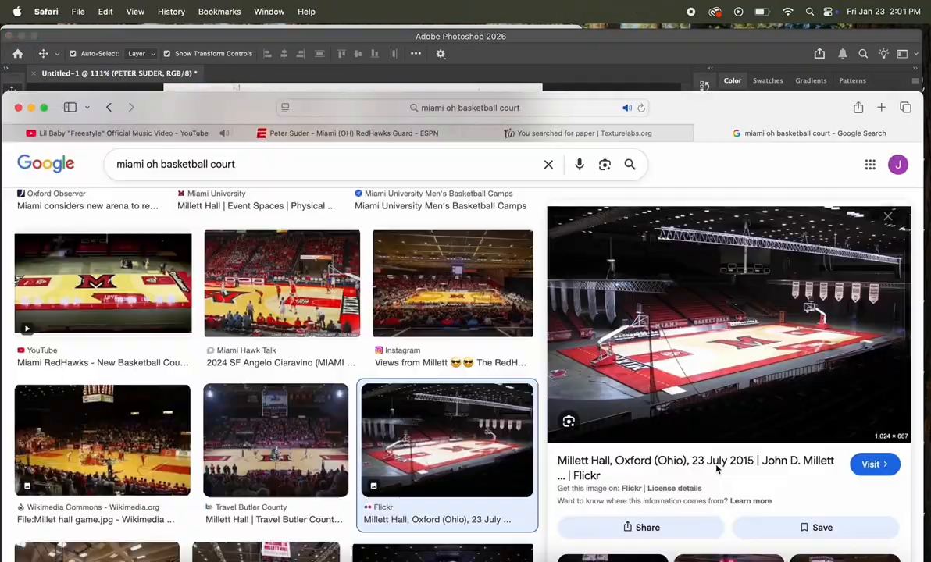
Step: Open the Miami University photo of a game at Millett Hall from the browser's image results and bring it into the Photoshop poster
{"action": "scroll", "coordinate": [717, 470], "scroll_direction": "down", "scroll_amount": 5}
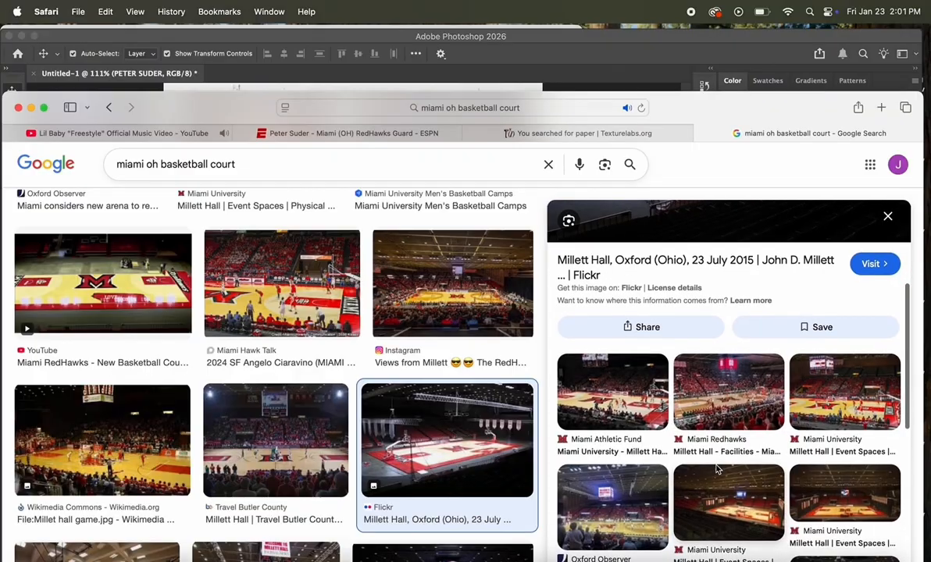
{"action": "left_click", "coordinate": [844, 390]}
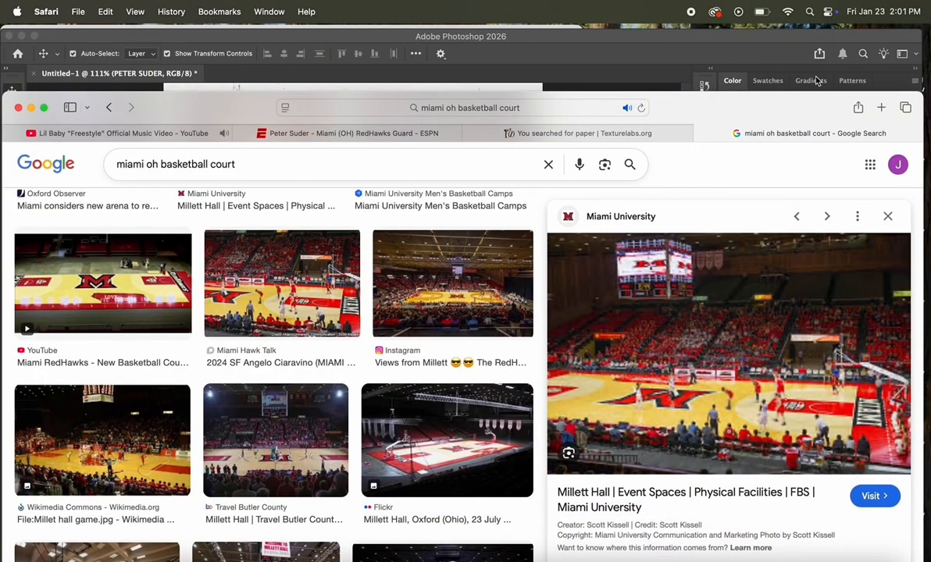
{"action": "scroll", "coordinate": [764, 322], "scroll_direction": "down", "scroll_amount": 2}
{"action": "left_click_drag", "start_coordinate": [761, 119], "coordinate": [762, 381]}
{"action": "left_click_drag", "start_coordinate": [727, 501], "coordinate": [344, 395]}
Step: Scale the arena photo on Layer 2 to about 1839 × 1226 px so the court and scoreboard show on the poster
{"action": "left_click_drag", "start_coordinate": [358, 498], "coordinate": [358, 560]}
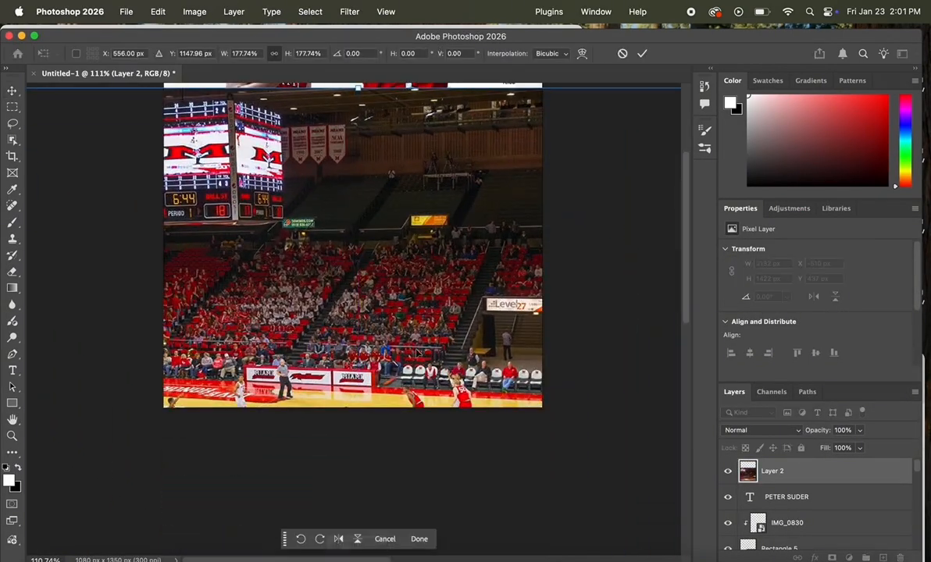
{"action": "scroll", "coordinate": [391, 330], "scroll_direction": "down", "scroll_amount": 3}
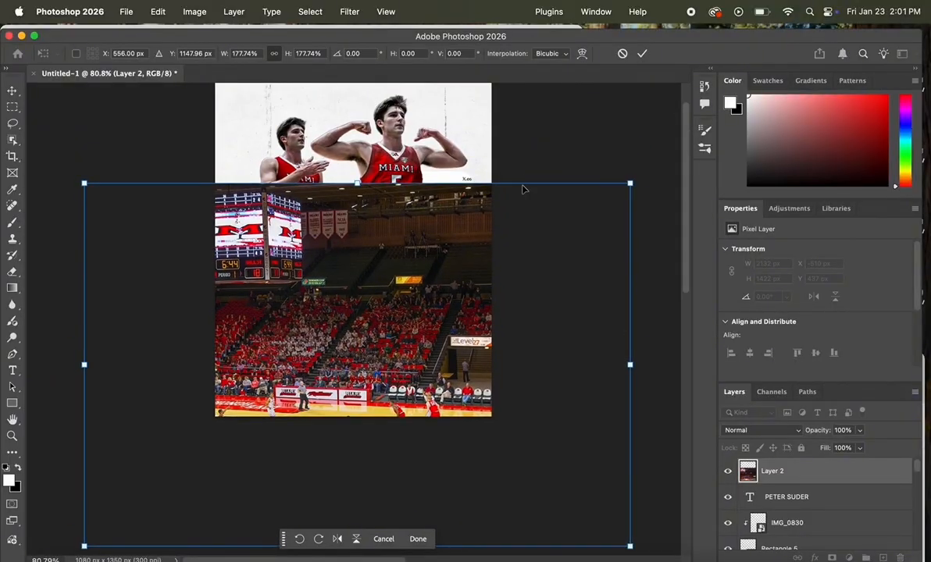
{"action": "left_click_drag", "start_coordinate": [531, 182], "coordinate": [531, 233]}
{"action": "left_click_drag", "start_coordinate": [451, 331], "coordinate": [473, 251]}
{"action": "scroll", "coordinate": [449, 496], "scroll_direction": "up", "scroll_amount": 3}
{"action": "left_click", "coordinate": [440, 538]}
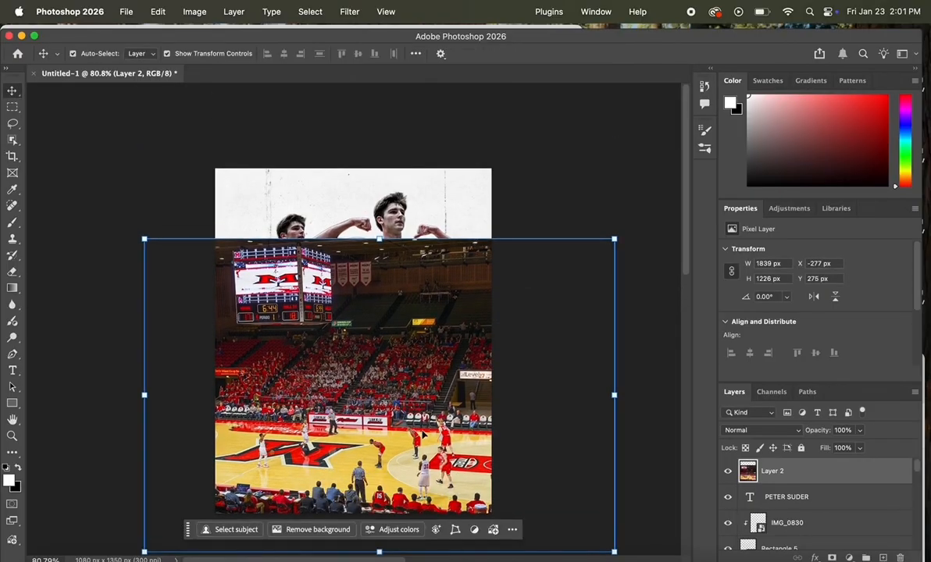
Step: Move the arena photo to about X -177, Y 37 px and place Layer 2 between Gradient Fill 1 and Layer 1
{"action": "left_click", "coordinate": [618, 363]}
{"action": "left_click_drag", "start_coordinate": [512, 396], "coordinate": [536, 334]}
{"action": "left_click", "coordinate": [468, 522]}
{"action": "left_click_drag", "start_coordinate": [772, 471], "coordinate": [785, 509]}
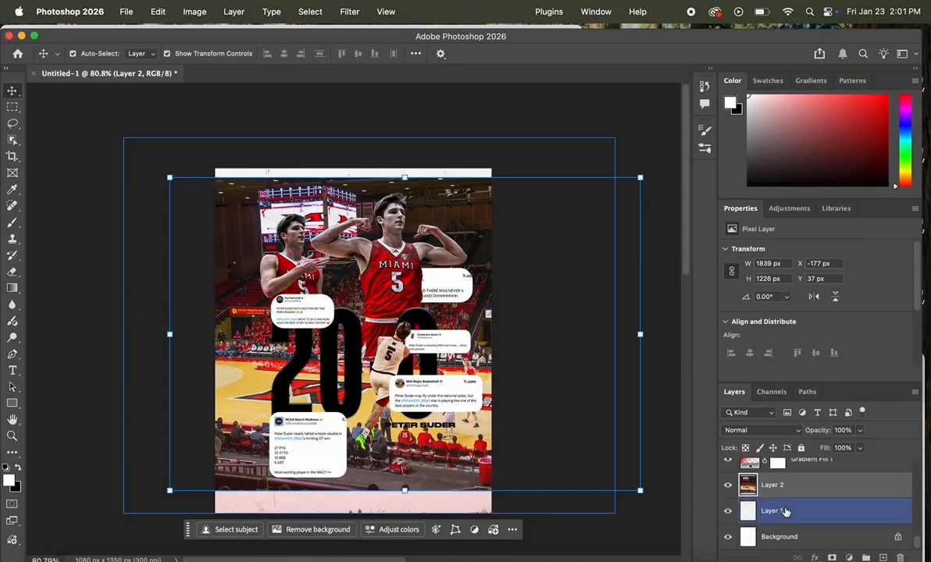
{"action": "key", "text": "XF86AudioRaiseVolume"}
Step: Add a layer mask to Layer 2 and lower the layer's opacity to 54%
{"action": "left_click", "coordinate": [831, 558]}
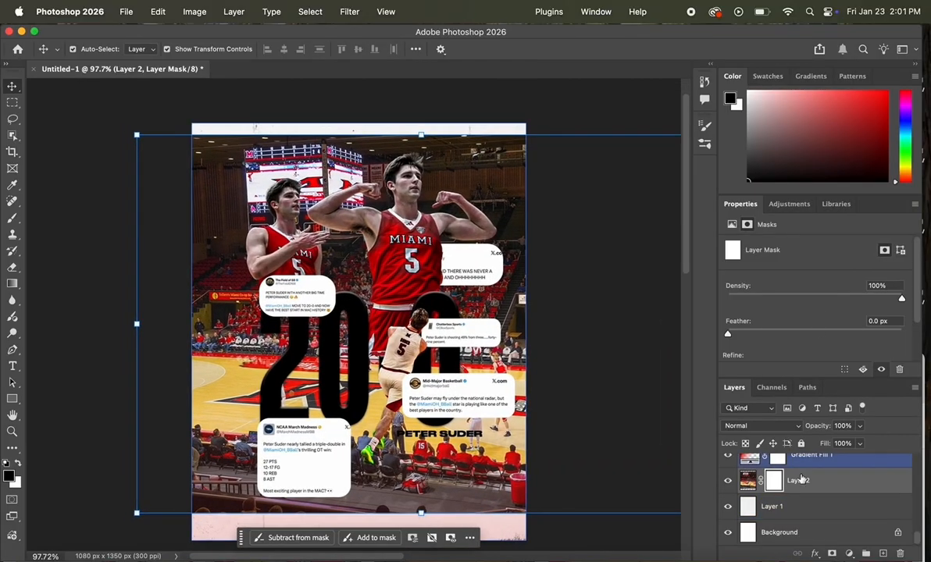
{"action": "left_click", "coordinate": [859, 426]}
{"action": "left_click_drag", "start_coordinate": [858, 439], "coordinate": [834, 443]}
{"action": "left_click", "coordinate": [774, 476]}
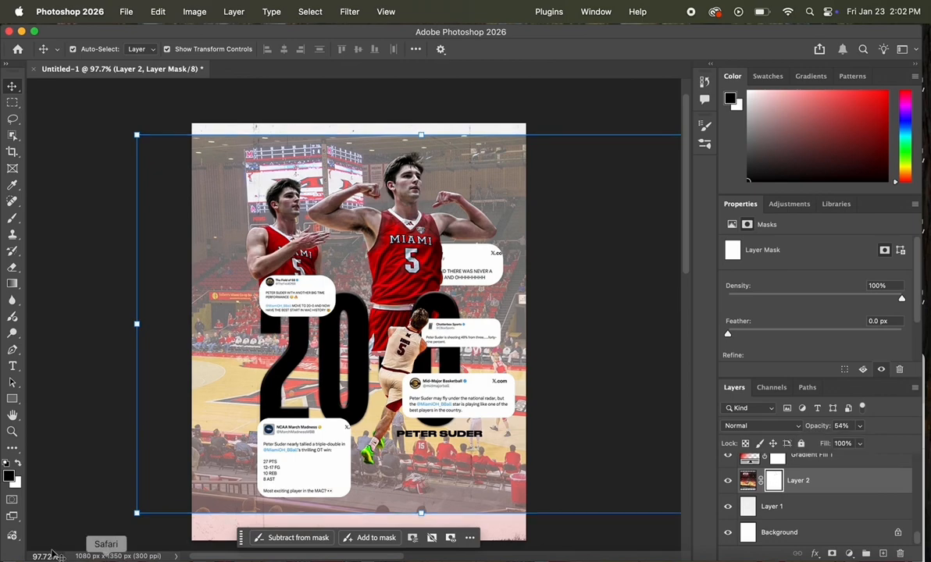
Step: Paint black on Layer 2's mask with a soft 655 px brush at 82% opacity to fade the arena's right side, bottom and left edge
{"action": "left_click", "coordinate": [13, 219]}
{"action": "left_click", "coordinate": [86, 49]}
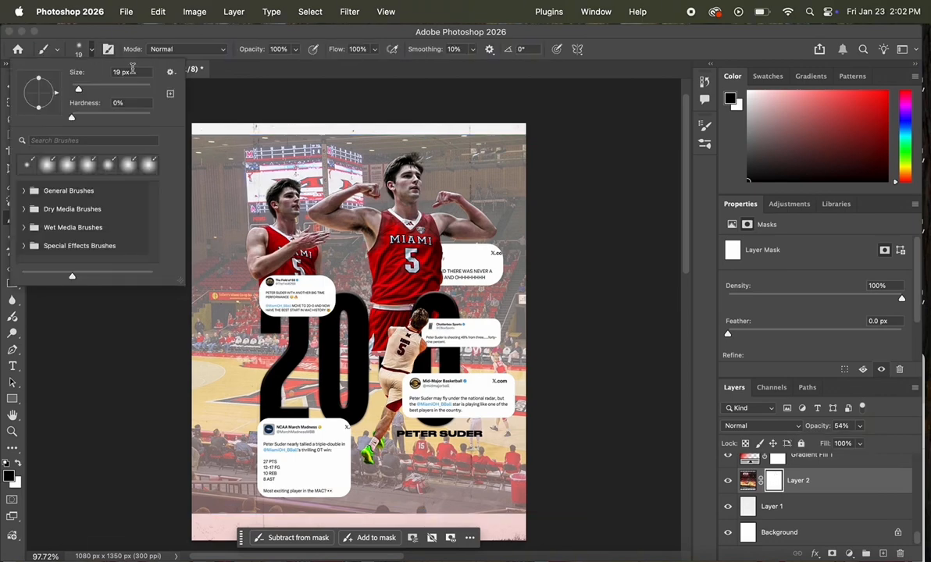
{"action": "type", "text": "5"}
{"action": "key", "text": "Return"}
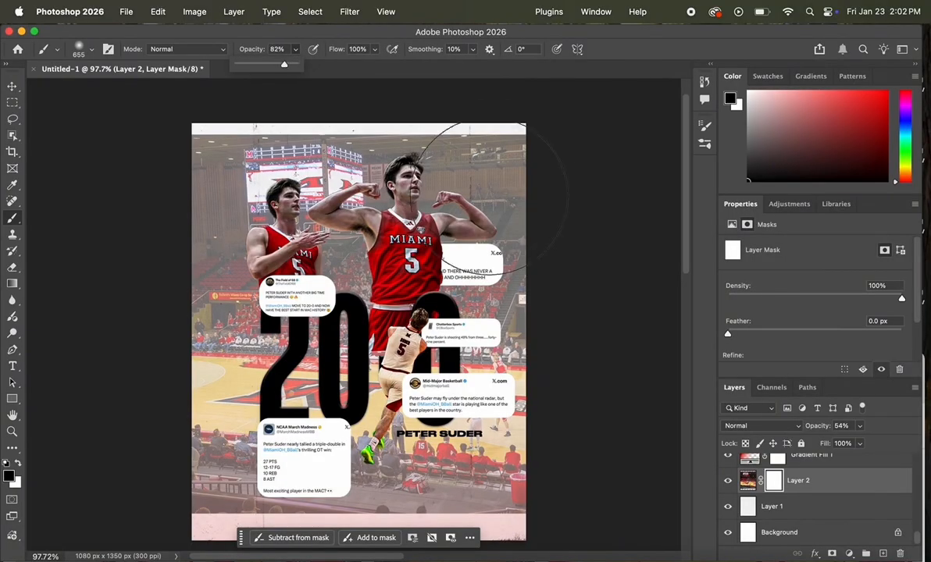
{"action": "mouse_move", "coordinate": [530, 167]}
{"action": "left_mouse_down"}
{"action": "mouse_move", "coordinate": [551, 125]}
{"action": "mouse_move", "coordinate": [444, 128]}
{"action": "mouse_move", "coordinate": [495, 271]}
{"action": "mouse_move", "coordinate": [493, 379]}
{"action": "mouse_move", "coordinate": [446, 460]}
{"action": "mouse_move", "coordinate": [421, 433]}
{"action": "mouse_move", "coordinate": [455, 451]}
{"action": "mouse_move", "coordinate": [240, 402]}
{"action": "mouse_move", "coordinate": [176, 351]}
{"action": "left_mouse_up"}
{"action": "scroll", "coordinate": [446, 460], "scroll_direction": "down", "scroll_amount": 2}
{"action": "scroll", "coordinate": [446, 462], "scroll_direction": "down", "scroll_amount": 2}
{"action": "scroll", "coordinate": [152, 309], "scroll_direction": "up", "scroll_amount": 3}
{"action": "left_click_drag", "start_coordinate": [152, 309], "coordinate": [138, 276]}
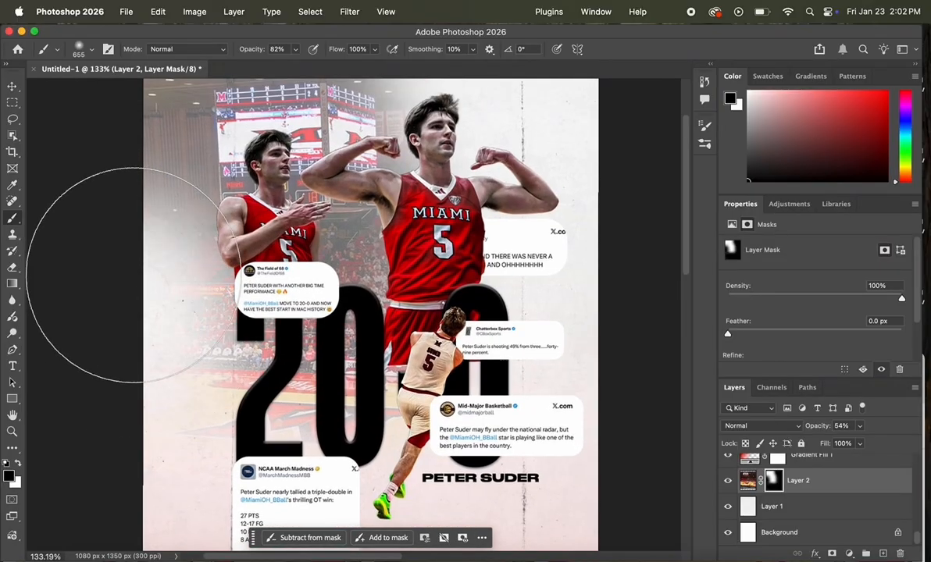
Step: Fade the arena photo's hard upper edge on the mask with a soft 444 px black brush at 98% opacity
{"action": "scroll", "coordinate": [261, 379], "scroll_direction": "down", "scroll_amount": 3}
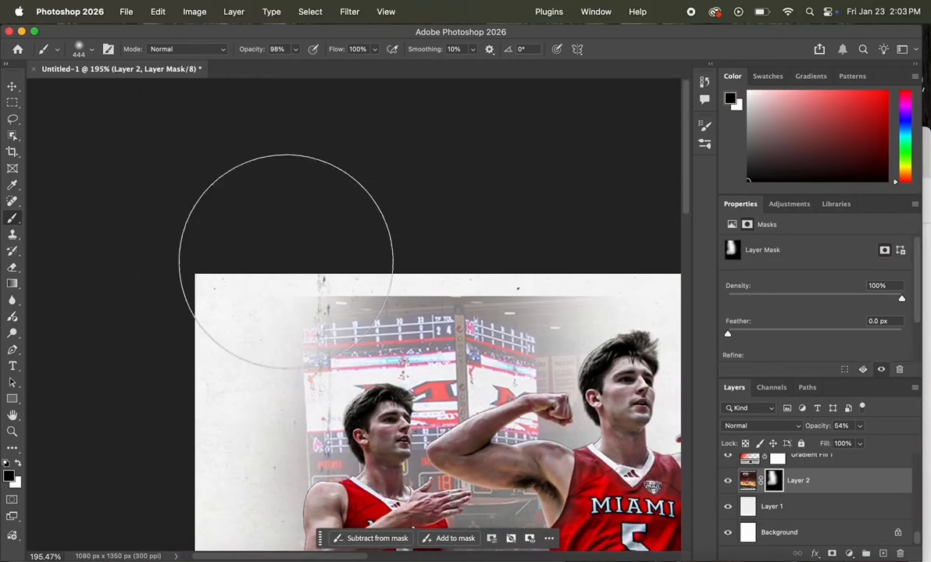
{"action": "scroll", "coordinate": [519, 256], "scroll_direction": "down", "scroll_amount": 5}
{"action": "mouse_move", "coordinate": [284, 262]}
{"action": "left_mouse_down"}
{"action": "mouse_move", "coordinate": [424, 304]}
{"action": "mouse_move", "coordinate": [462, 239]}
{"action": "left_mouse_up"}
{"action": "scroll", "coordinate": [133, 386], "scroll_direction": "right", "scroll_amount": 1}
{"action": "scroll", "coordinate": [623, 270], "scroll_direction": "down", "scroll_amount": 5}
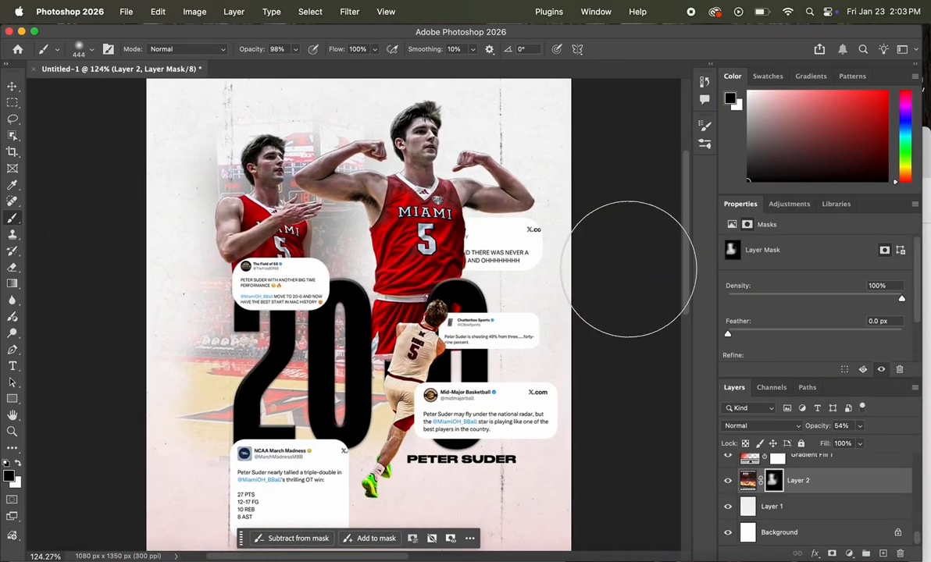
Step: Raise Layer 2's opacity to 93% and paint white on its mask to restore the crowd between the two upper players
{"action": "left_click", "coordinate": [860, 425]}
{"action": "left_click_drag", "start_coordinate": [862, 445], "coordinate": [884, 446]}
{"action": "scroll", "coordinate": [547, 460], "scroll_direction": "up", "scroll_amount": 3}
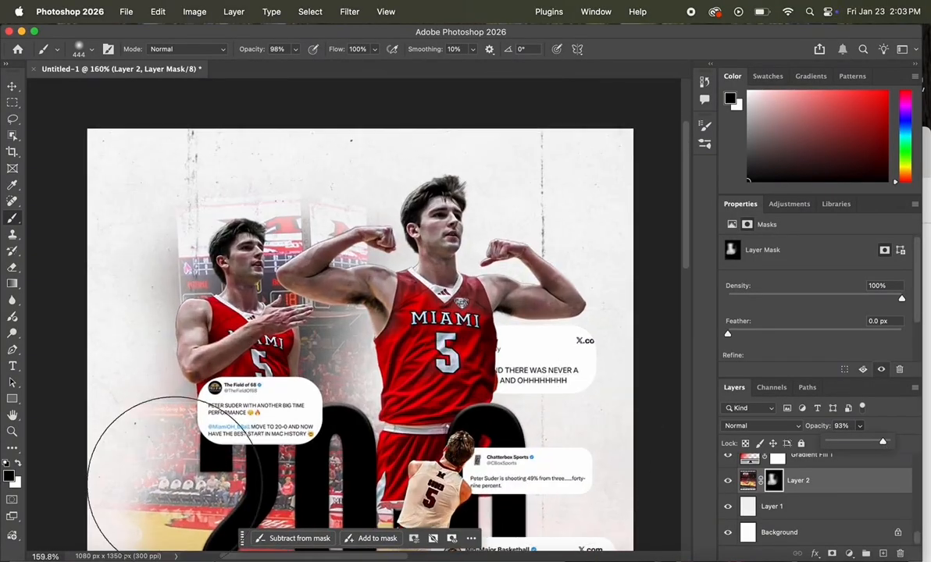
{"action": "left_click", "coordinate": [17, 463]}
{"action": "left_click_drag", "start_coordinate": [383, 332], "coordinate": [402, 373]}
{"action": "scroll", "coordinate": [403, 372], "scroll_direction": "down", "scroll_amount": 3}
{"action": "key", "text": "x"}
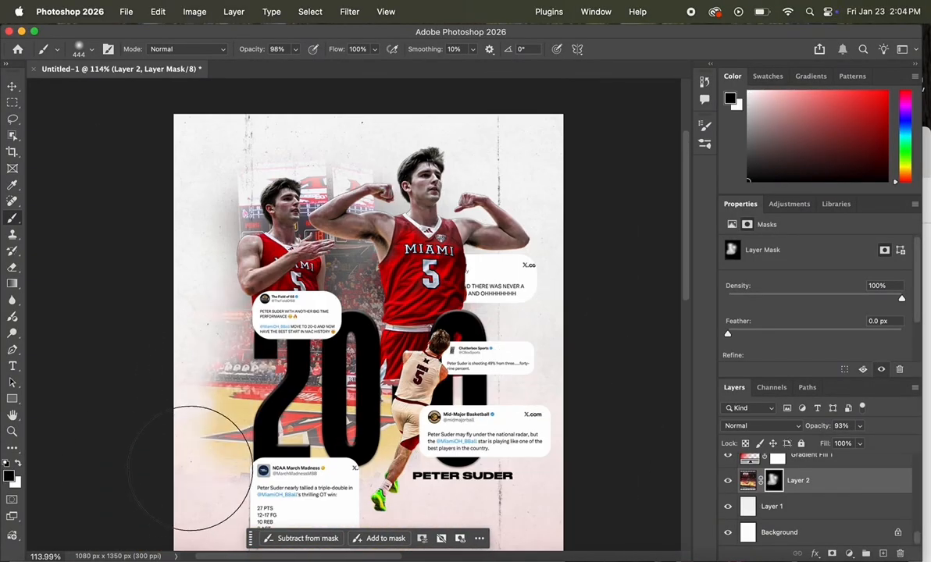
Step: Add a Black & White adjustment layer above the arena photo on Layer 2
{"action": "scroll", "coordinate": [347, 257], "scroll_direction": "up", "scroll_amount": 2}
{"action": "right_click", "coordinate": [820, 483]}
{"action": "left_click", "coordinate": [849, 553]}
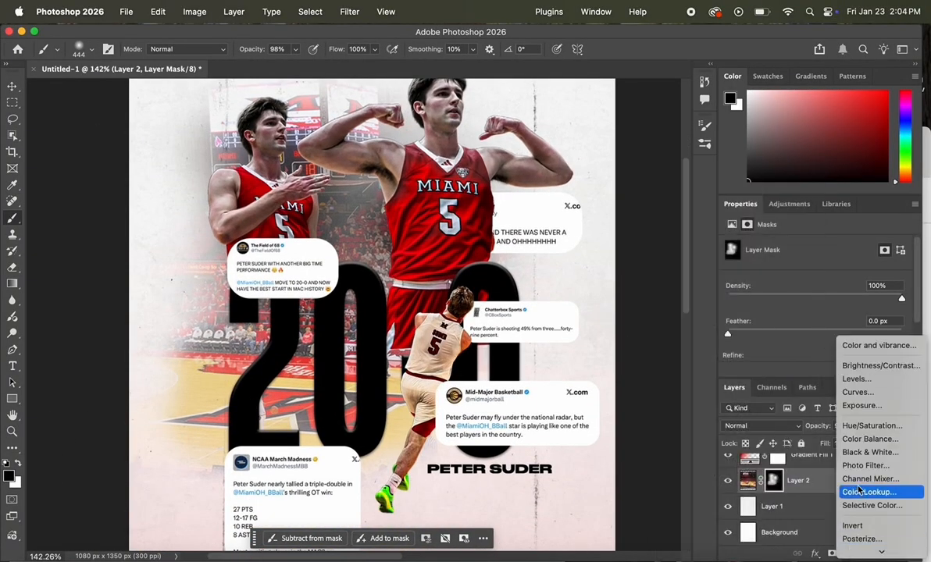
{"action": "left_click", "coordinate": [863, 453]}
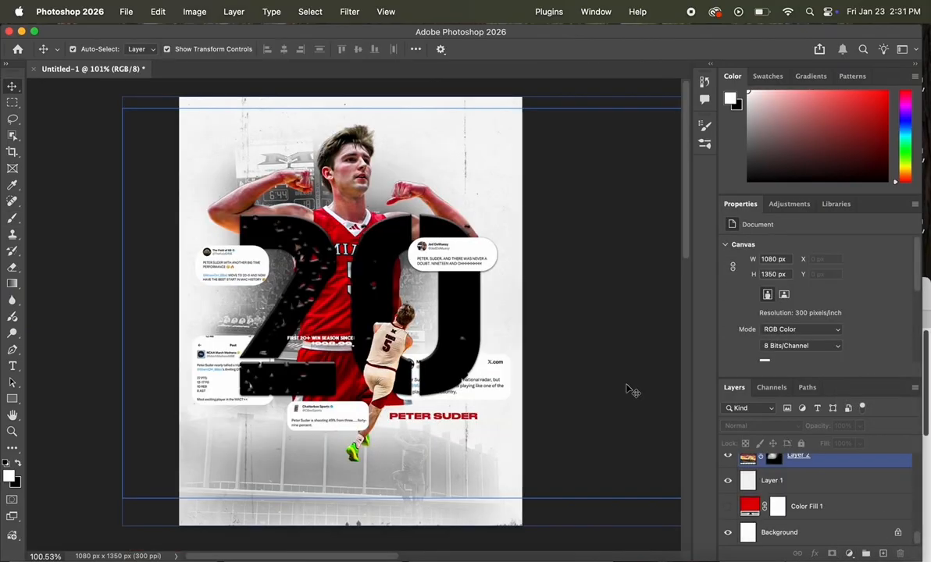
Step: Change the font of the large 20 text to Druk Wide Bold
{"action": "left_click", "coordinate": [349, 156]}
{"action": "left_click", "coordinate": [375, 227]}
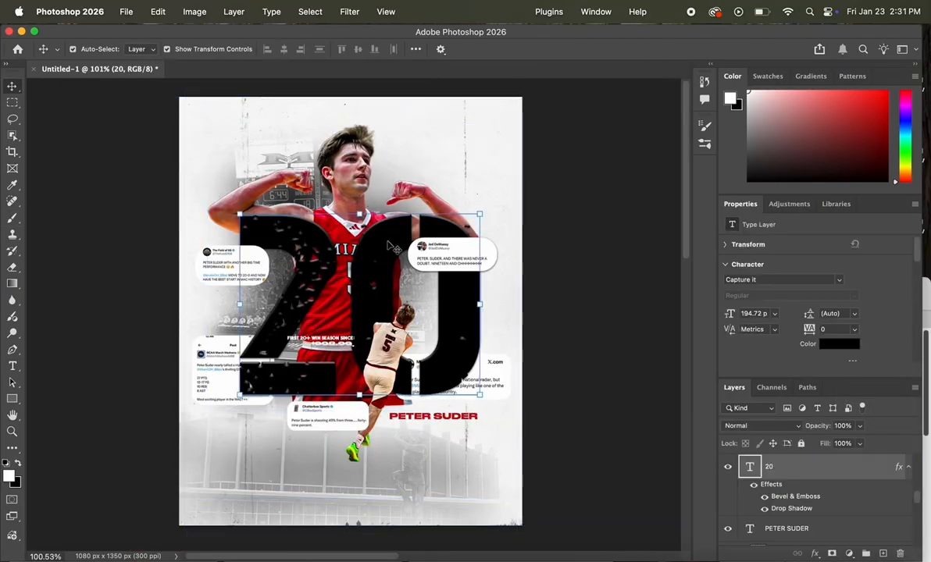
{"action": "left_click", "coordinate": [841, 279]}
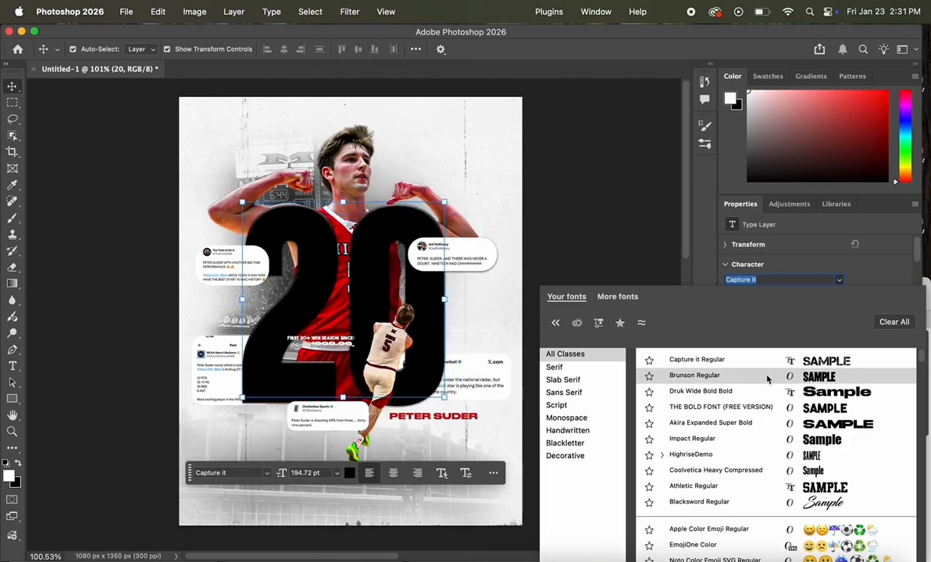
{"action": "left_click", "coordinate": [765, 395]}
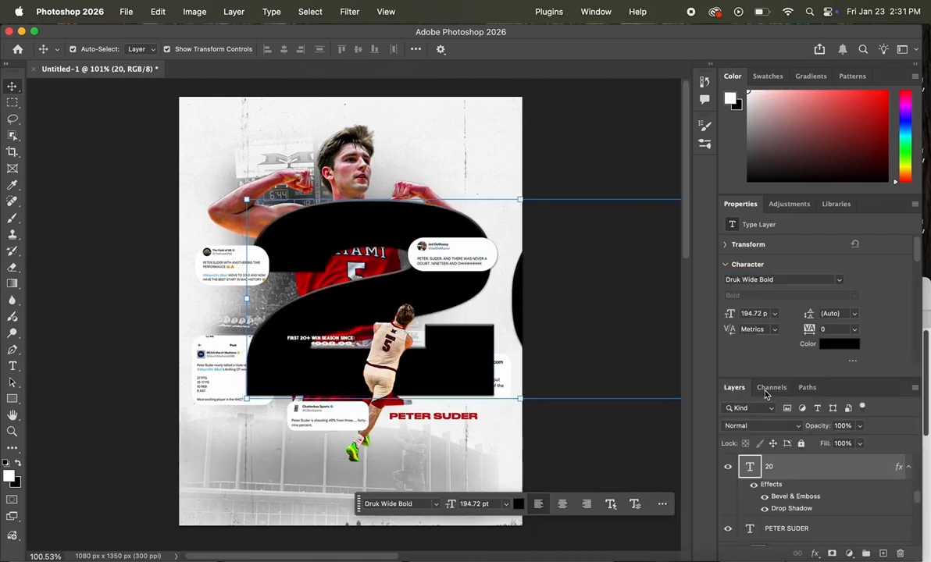
Step: Move the 20 text toward the poster's centre and scale it down to fit the poster's width
{"action": "left_click", "coordinate": [516, 200]}
{"action": "left_click_drag", "start_coordinate": [475, 223], "coordinate": [335, 227]}
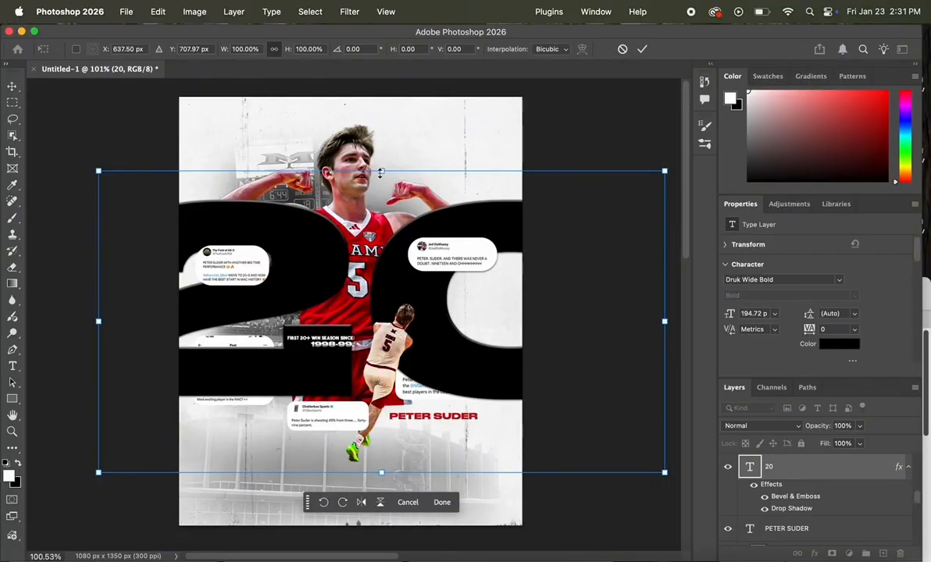
{"action": "left_click_drag", "start_coordinate": [380, 173], "coordinate": [380, 210]}
{"action": "left_click_drag", "start_coordinate": [382, 264], "coordinate": [381, 239]}
{"action": "left_click", "coordinate": [443, 477]}
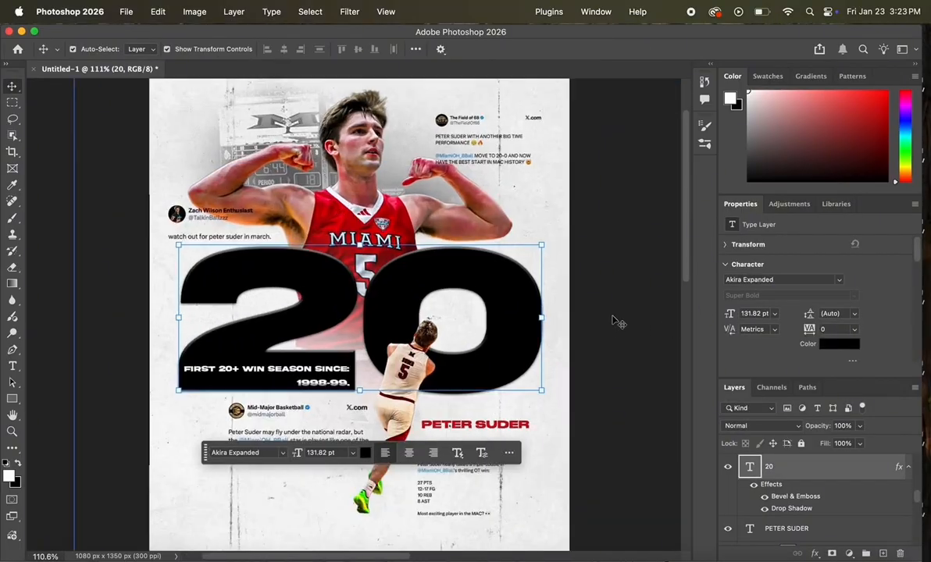
Step: Add a Black & White adjustment layer clipped to the lower player's IMG_0816 cutout
{"action": "scroll", "coordinate": [613, 321], "scroll_direction": "up", "scroll_amount": 5}
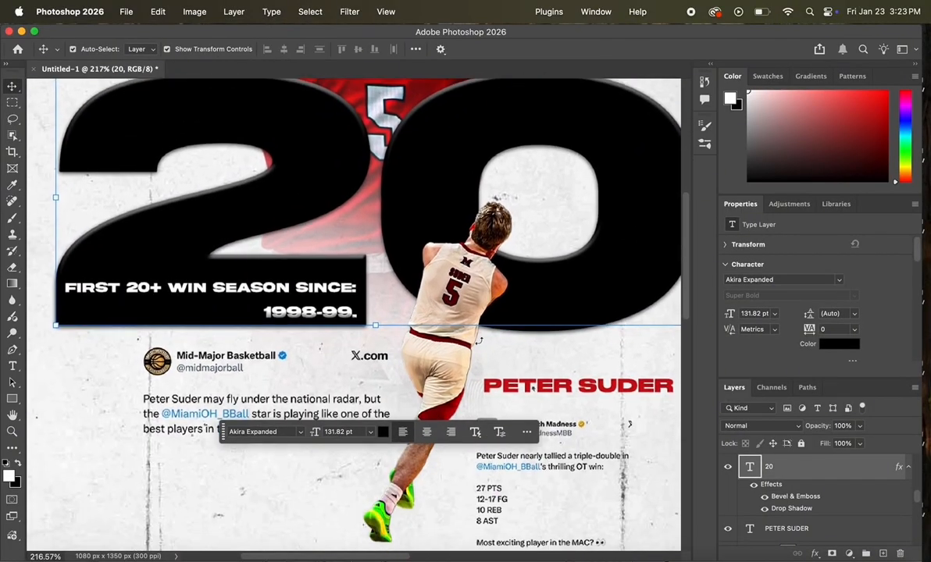
{"action": "left_click", "coordinate": [448, 360]}
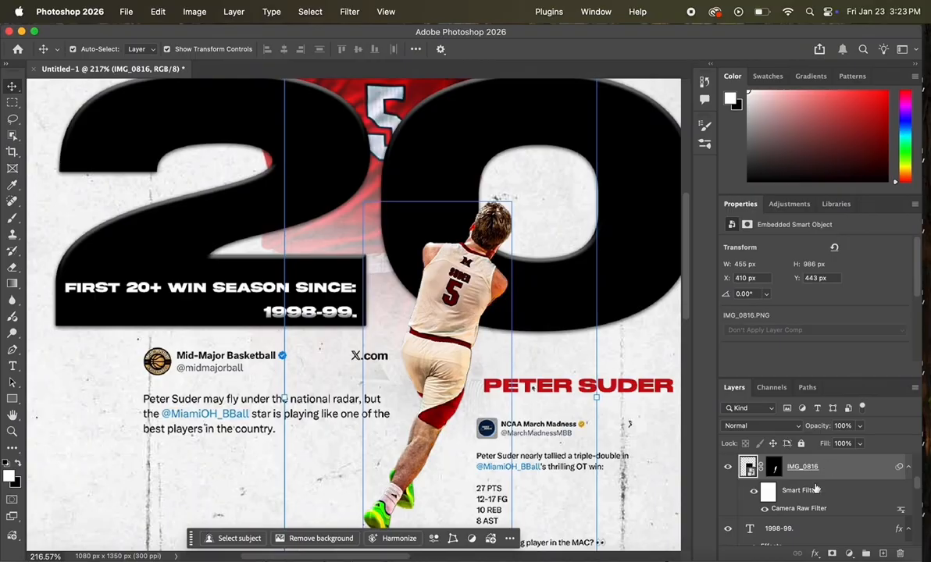
{"action": "left_click", "coordinate": [789, 528]}
{"action": "left_click", "coordinate": [849, 552]}
{"action": "left_click", "coordinate": [868, 413]}
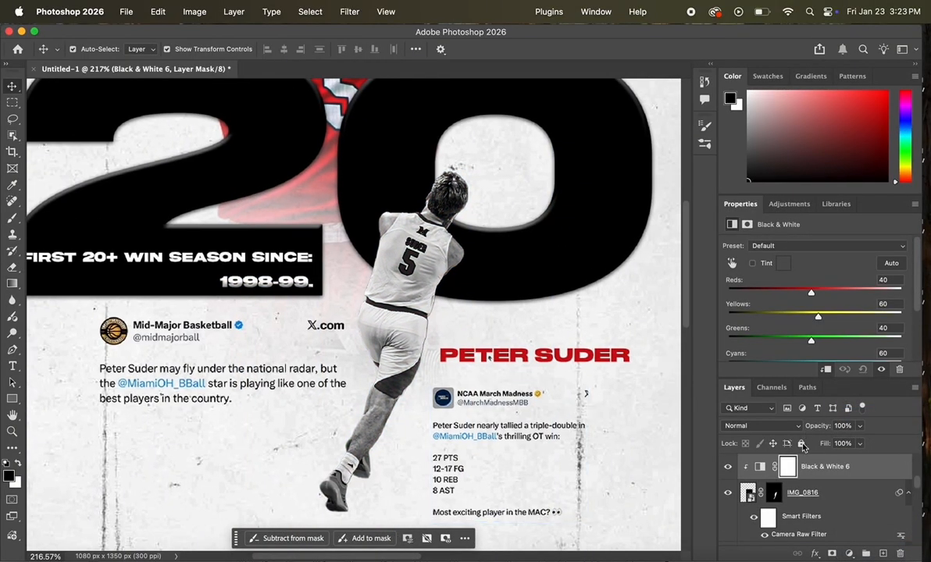
{"action": "left_click", "coordinate": [728, 472]}
{"action": "scroll", "coordinate": [638, 484], "scroll_direction": "down", "scroll_amount": 2}
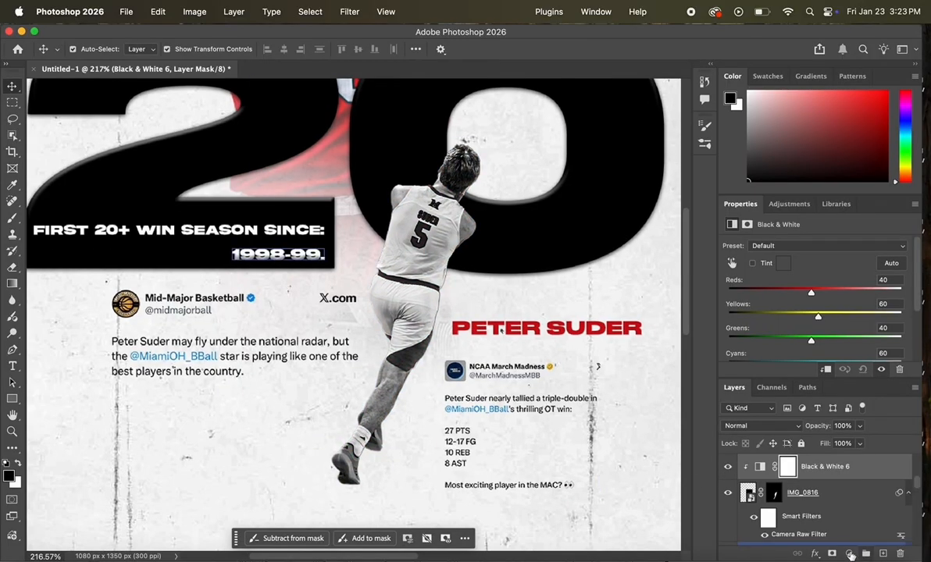
Step: Paint black on the Black & White layer's mask with a soft 14 px brush at 100% opacity to restore the red shorts panel
{"action": "left_click", "coordinate": [832, 555]}
{"action": "key", "text": "b"}
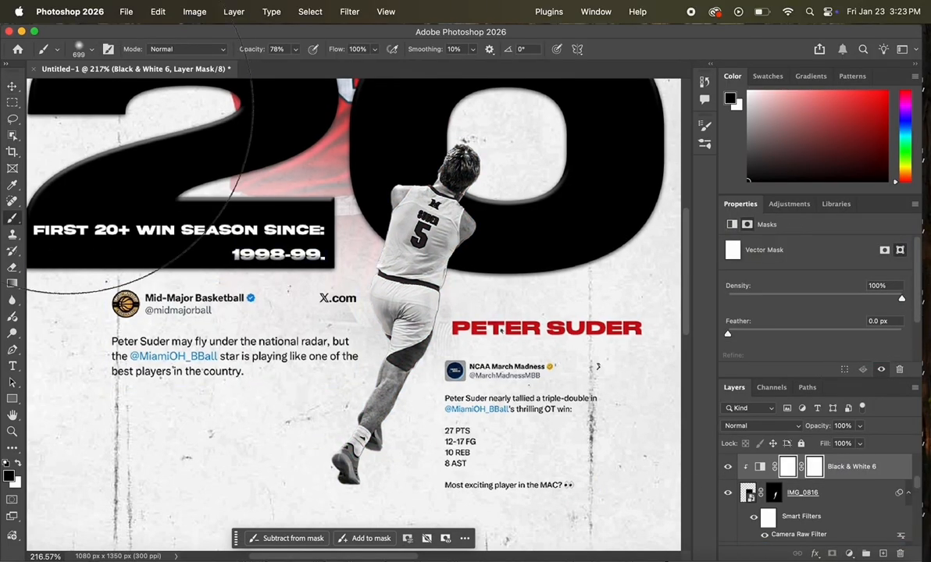
{"action": "left_click", "coordinate": [91, 51]}
{"action": "scroll", "coordinate": [331, 312], "scroll_direction": "up", "scroll_amount": 5}
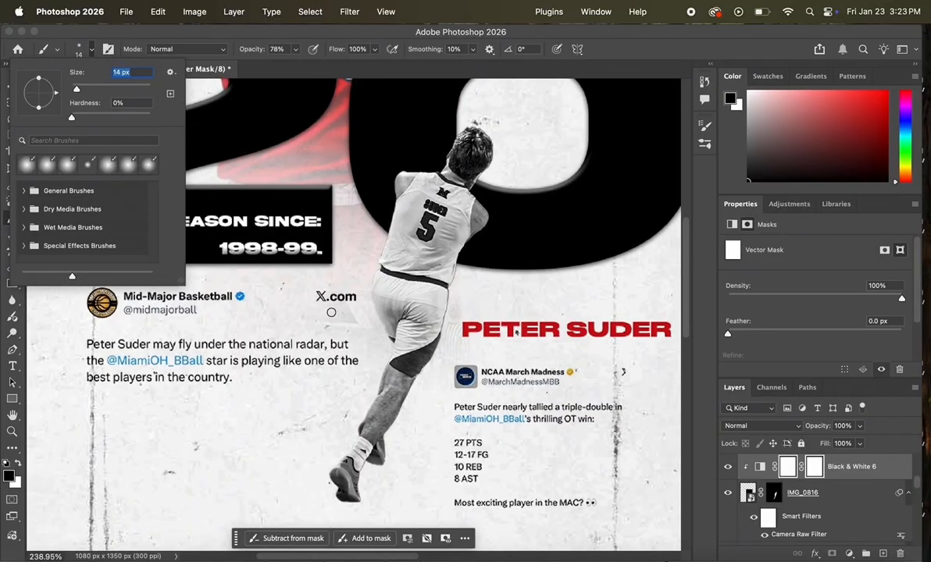
{"action": "key", "text": "Return"}
{"action": "left_click_drag", "start_coordinate": [413, 369], "coordinate": [389, 371]}
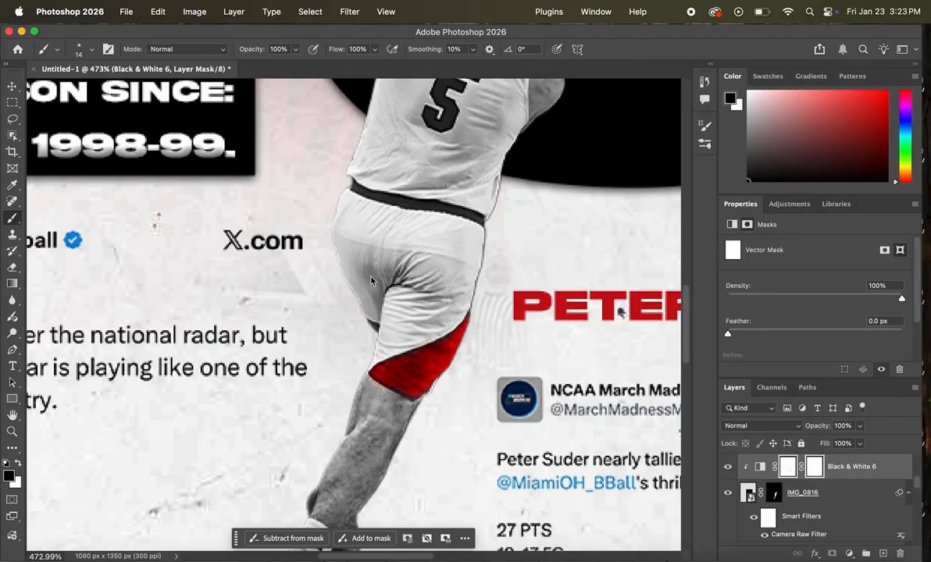
Step: Reduce the brush to 4 px and restore the small red corner at the hem of the player's other shorts leg
{"action": "left_click", "coordinate": [92, 52]}
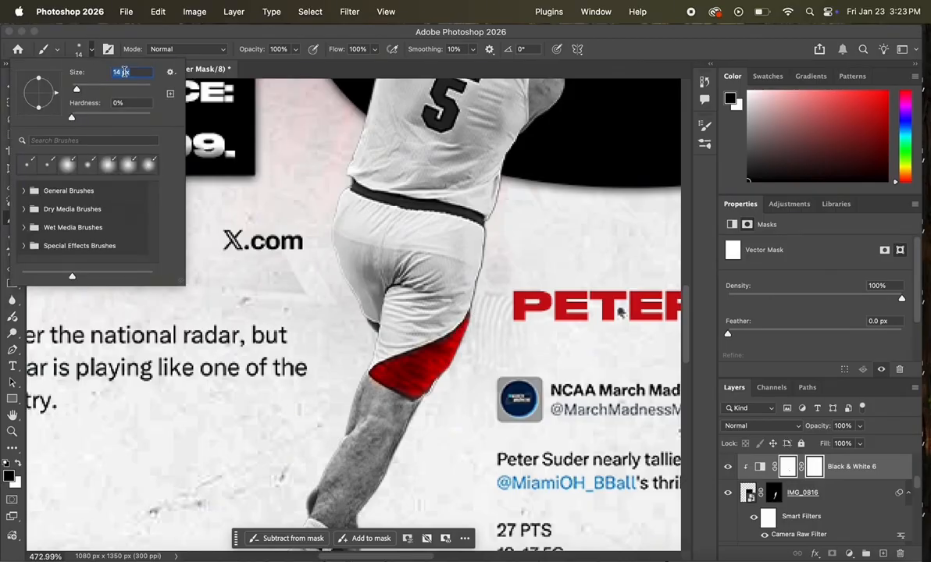
{"action": "key", "text": "Return"}
{"action": "scroll", "coordinate": [307, 253], "scroll_direction": "up", "scroll_amount": 10}
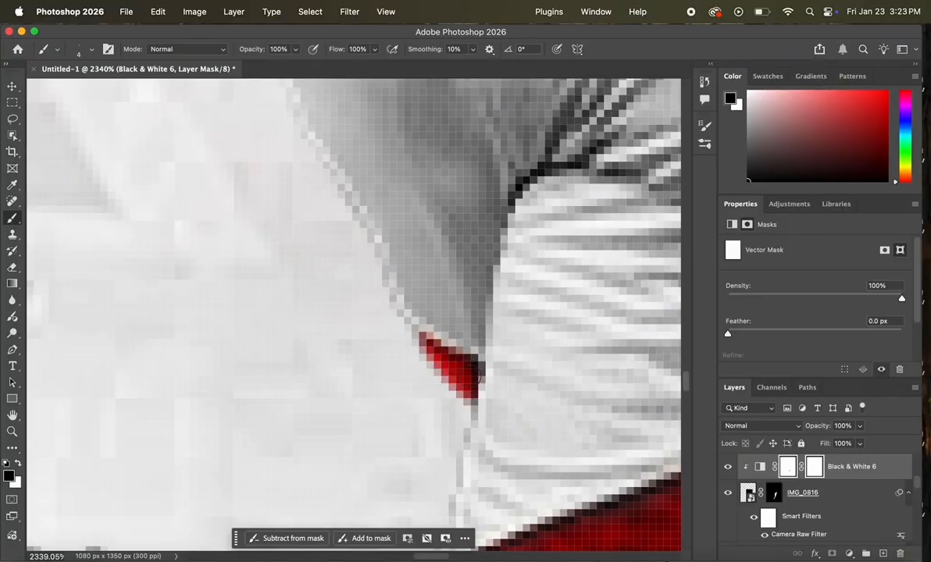
Step: Paint along the lower player's waistband on the Black & White mask to bring back its red colour
{"action": "scroll", "coordinate": [405, 312], "scroll_direction": "down", "scroll_amount": 5}
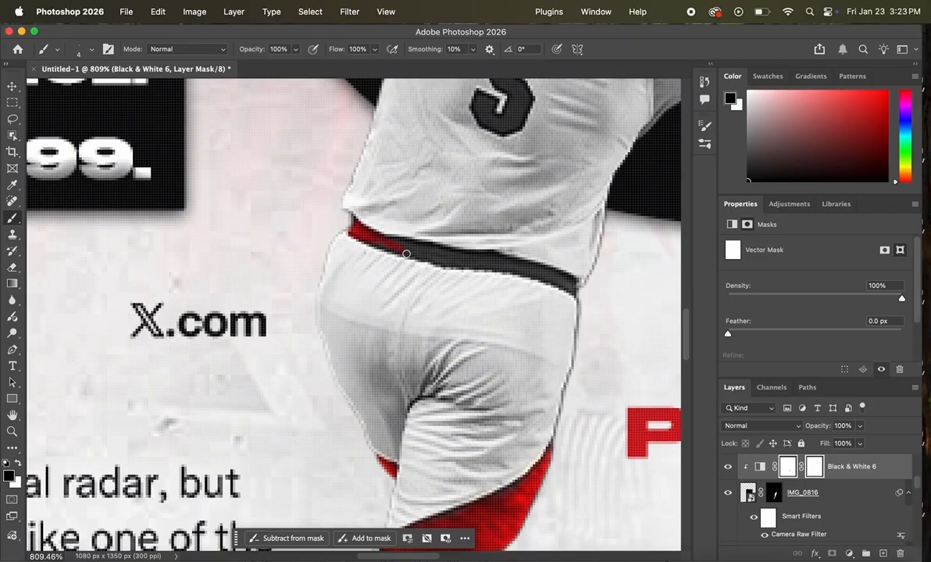
{"action": "scroll", "coordinate": [469, 260], "scroll_direction": "right", "scroll_amount": 2}
{"action": "scroll", "coordinate": [394, 257], "scroll_direction": "up", "scroll_amount": 3}
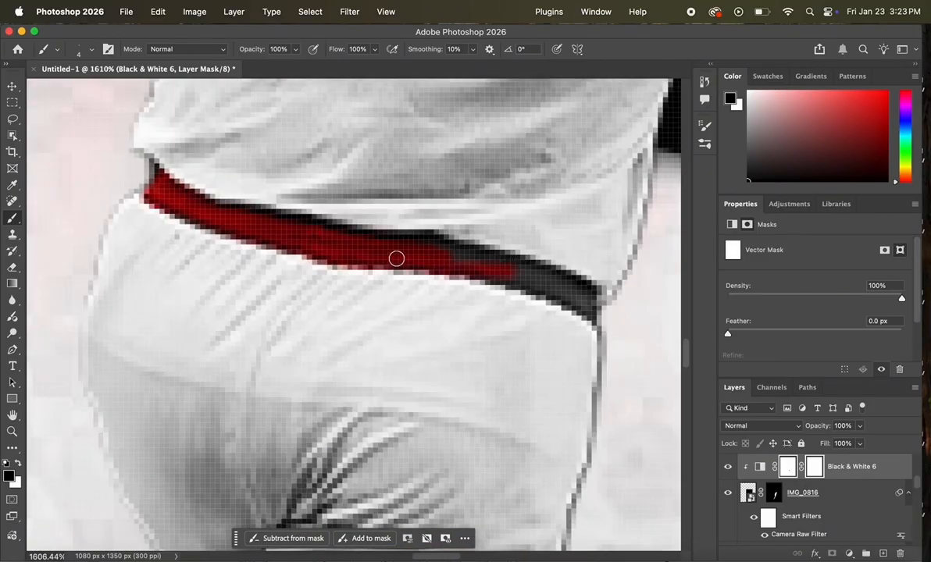
{"action": "key", "text": "x"}
{"action": "scroll", "coordinate": [283, 289], "scroll_direction": "down", "scroll_amount": 8}
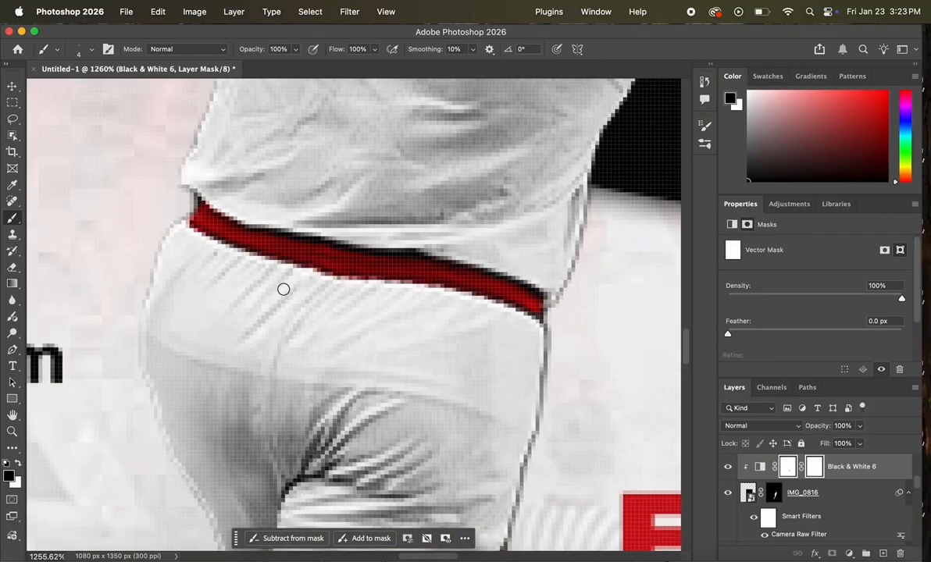
{"action": "scroll", "coordinate": [442, 399], "scroll_direction": "up", "scroll_amount": 8}
{"action": "left_click_drag", "start_coordinate": [441, 376], "coordinate": [487, 396]}
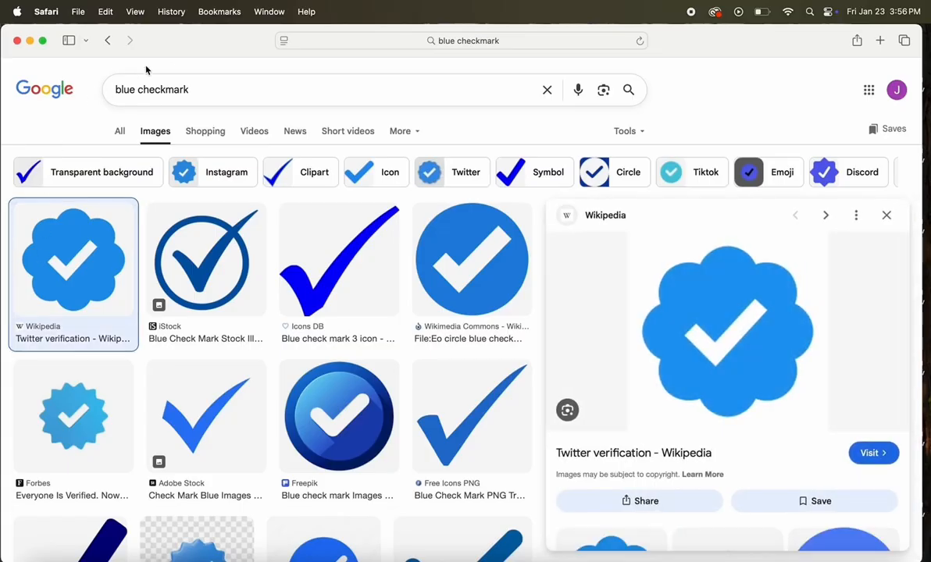
Step: Bring the Twitter verification badge from Safari's blue checkmark image results into the Photoshop poster and remove its background
{"action": "left_click_drag", "start_coordinate": [145, 67], "coordinate": [174, 283]}
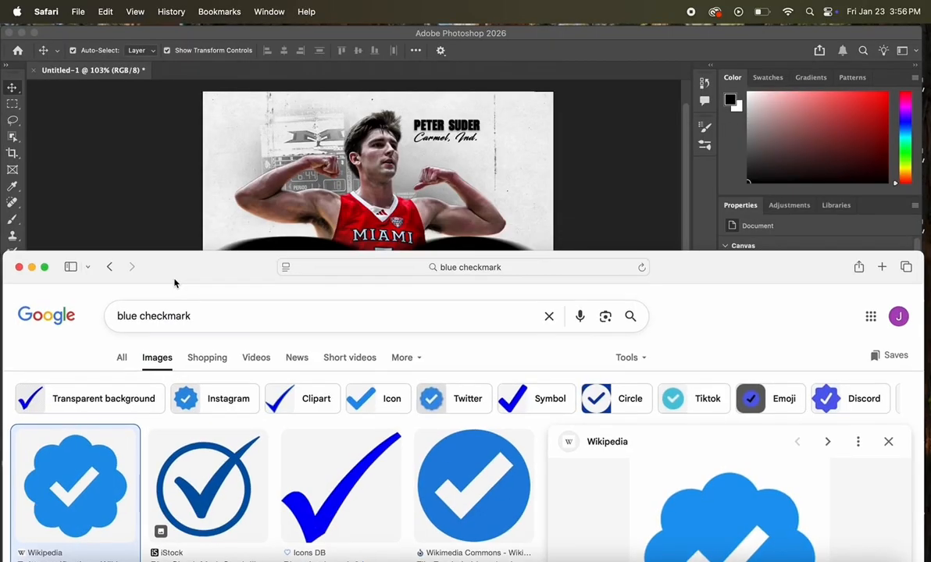
{"action": "left_click_drag", "start_coordinate": [712, 499], "coordinate": [453, 205]}
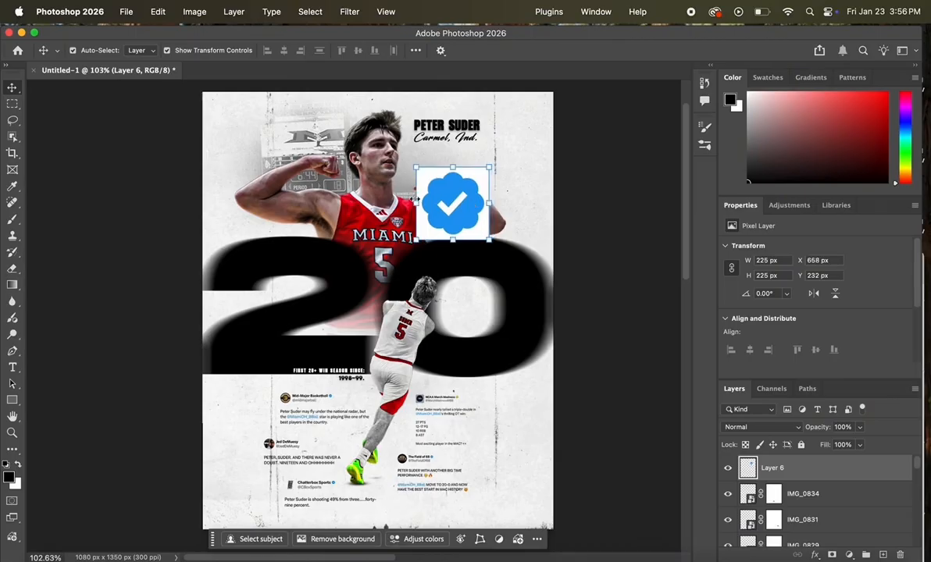
{"action": "key", "text": "Return"}
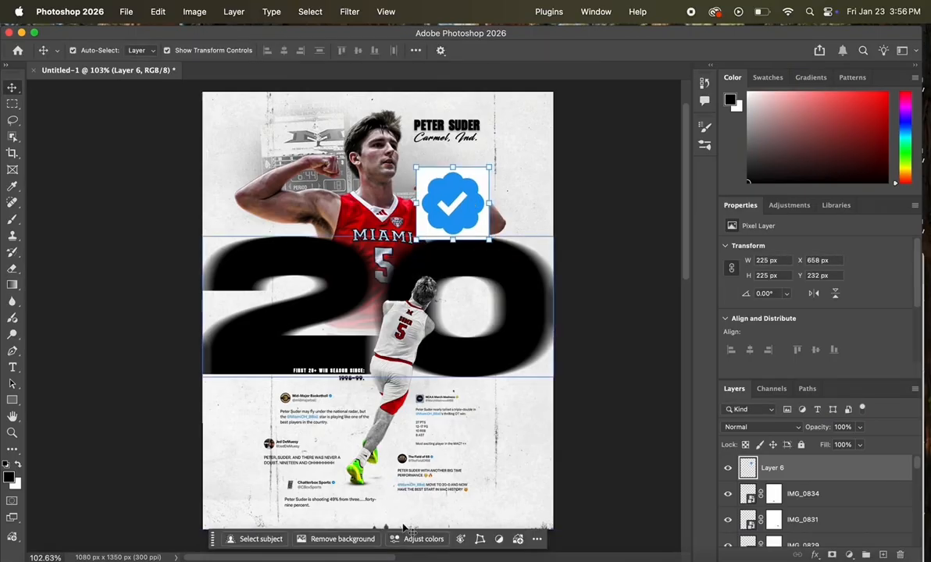
{"action": "left_click", "coordinate": [342, 540]}
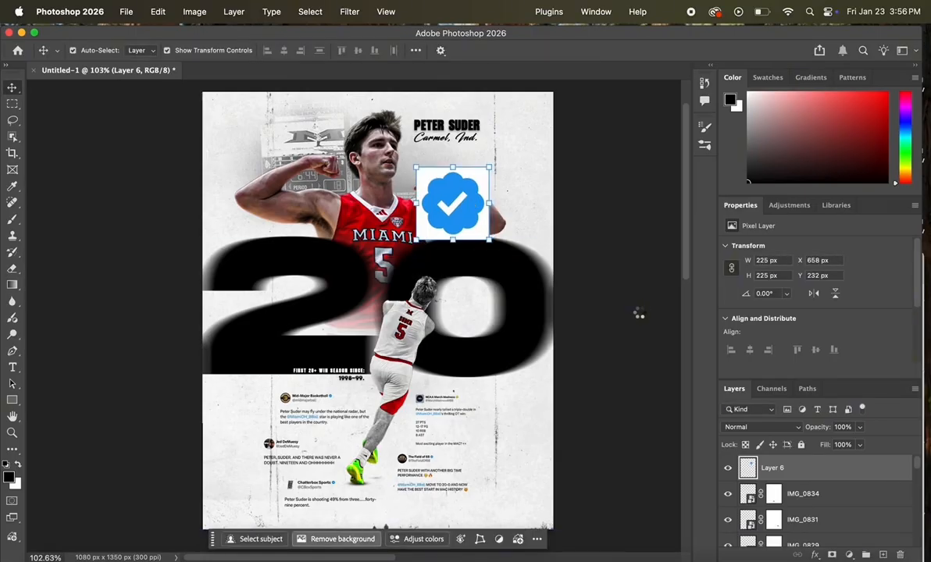
{"action": "scroll", "coordinate": [639, 316], "scroll_direction": "up", "scroll_amount": 5}
{"action": "scroll", "coordinate": [640, 316], "scroll_direction": "up", "scroll_amount": 4}
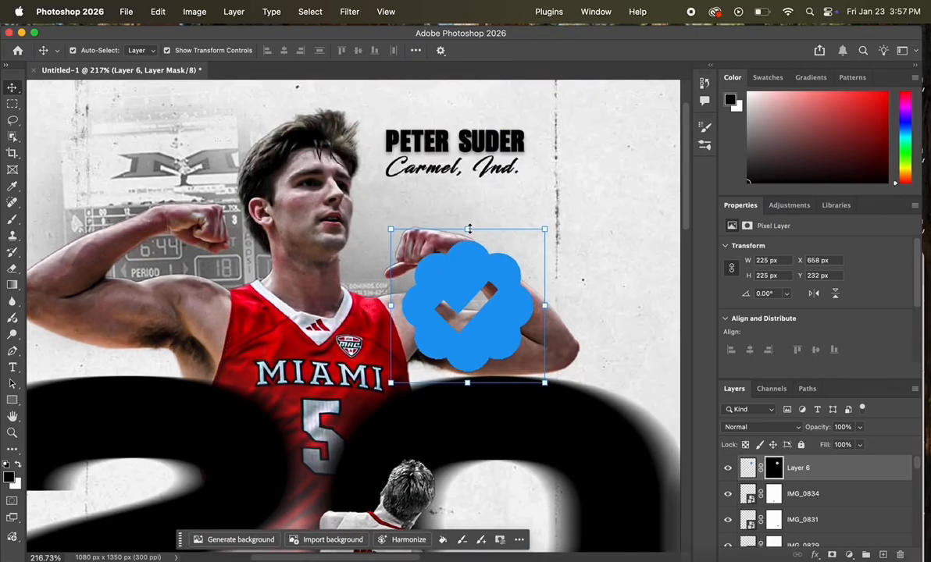
Step: Scale the blue badge down to about 17% and place it at the upper-left corner of the player-name heading
{"action": "left_click_drag", "start_coordinate": [469, 228], "coordinate": [402, 121]}
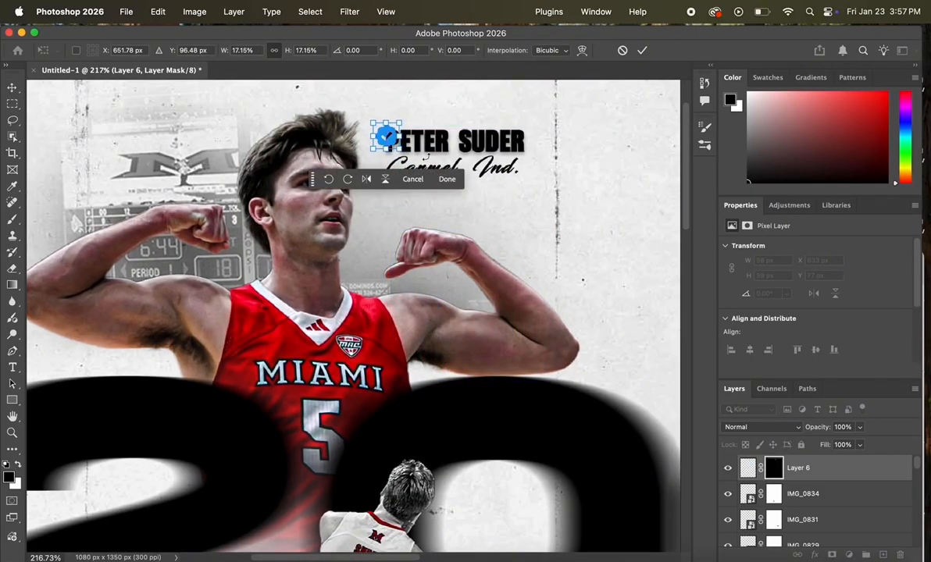
{"action": "left_click", "coordinate": [447, 179]}
{"action": "left_click", "coordinate": [496, 180]}
Step: Give the badge a Bevel & Emboss effect and paint its checkmark white on a new layer beneath it with a 6 px brush
{"action": "scroll", "coordinate": [534, 195], "scroll_direction": "up", "scroll_amount": 5}
{"action": "scroll", "coordinate": [534, 195], "scroll_direction": "up", "scroll_amount": 1}
{"action": "left_click_drag", "start_coordinate": [432, 153], "coordinate": [432, 139]}
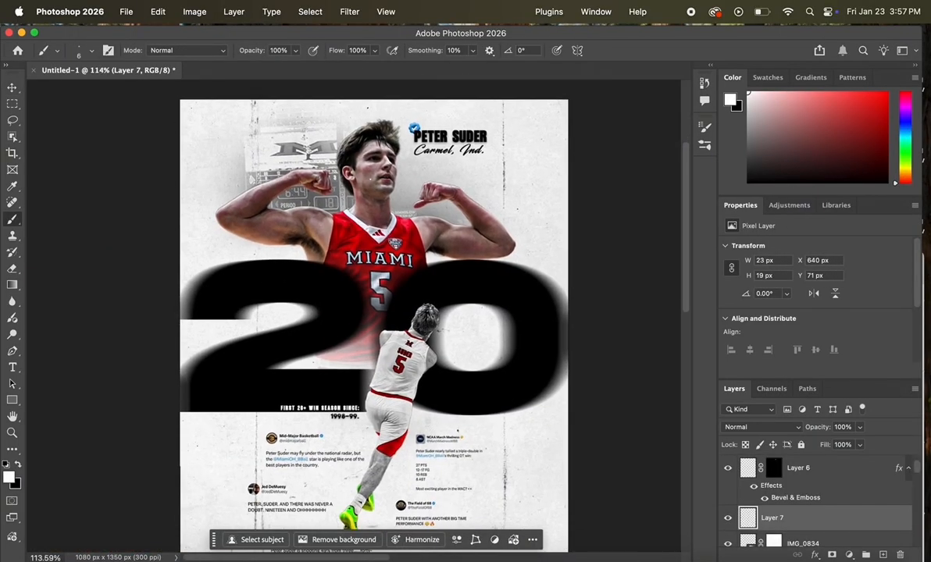
Step: Paste a merged copy of the whole poster as a new layer above the player-name text layer
{"action": "scroll", "coordinate": [373, 299], "scroll_direction": "down", "scroll_amount": 1}
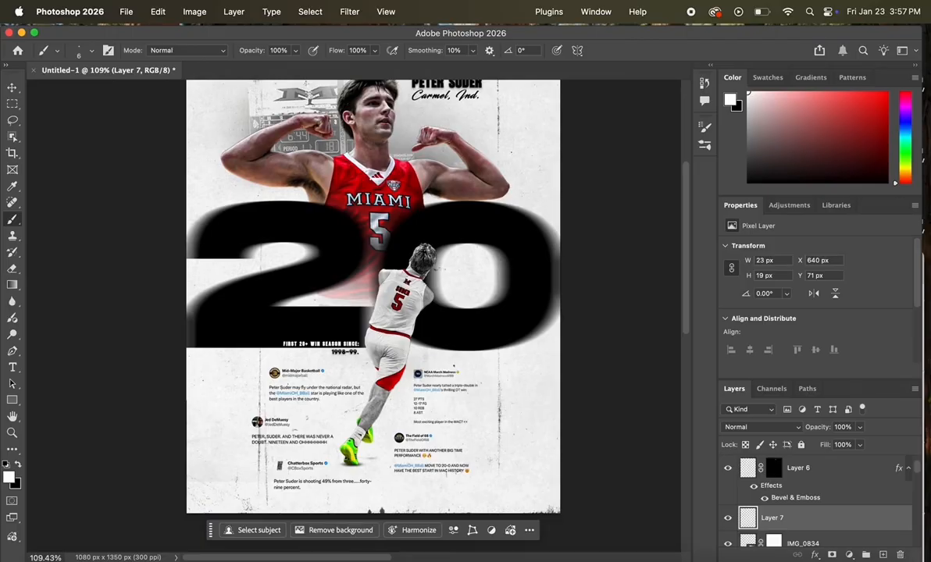
{"action": "scroll", "coordinate": [307, 418], "scroll_direction": "up", "scroll_amount": 3}
{"action": "left_click", "coordinate": [12, 88]}
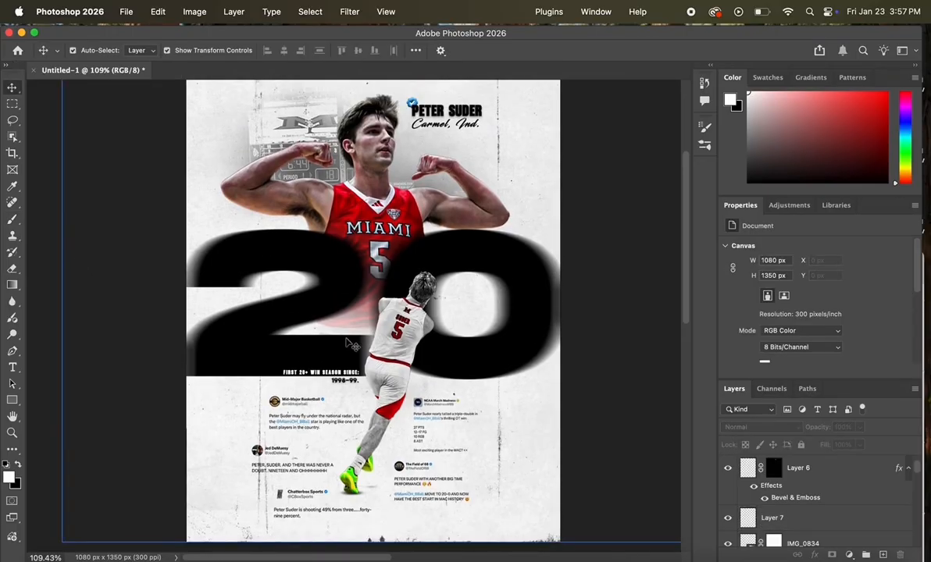
{"action": "left_click", "coordinate": [812, 518]}
{"action": "scroll", "coordinate": [857, 515], "scroll_direction": "up", "scroll_amount": 2}
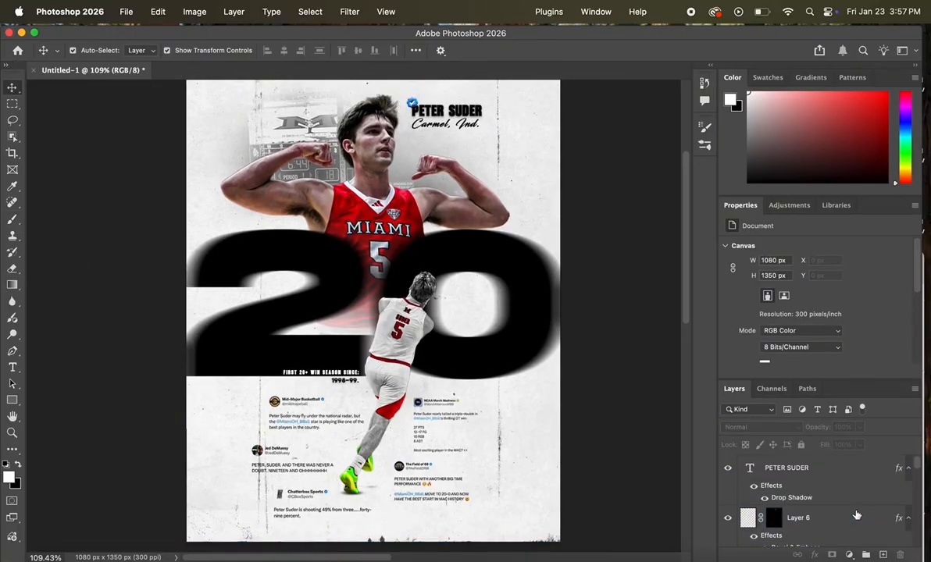
{"action": "left_click", "coordinate": [837, 482]}
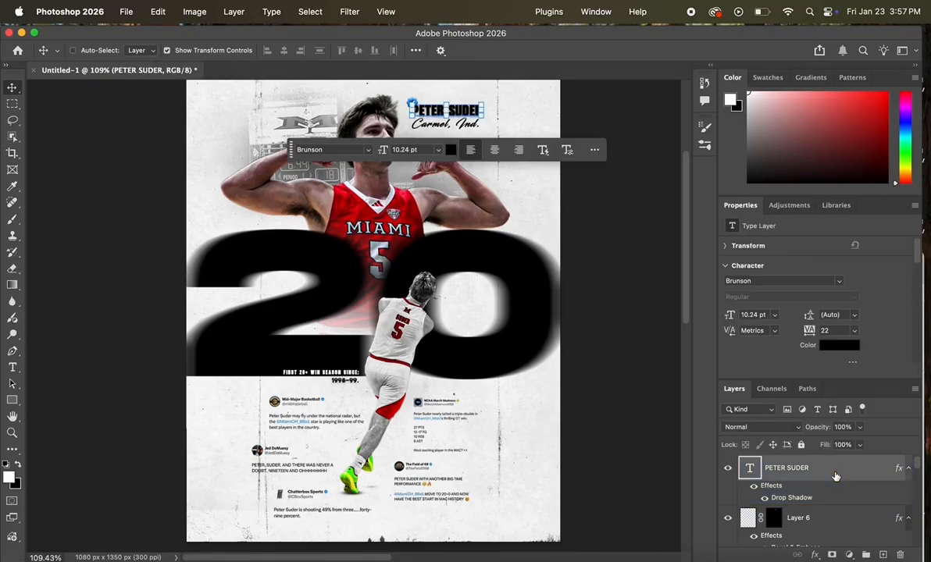
{"action": "key", "text": "super+v"}
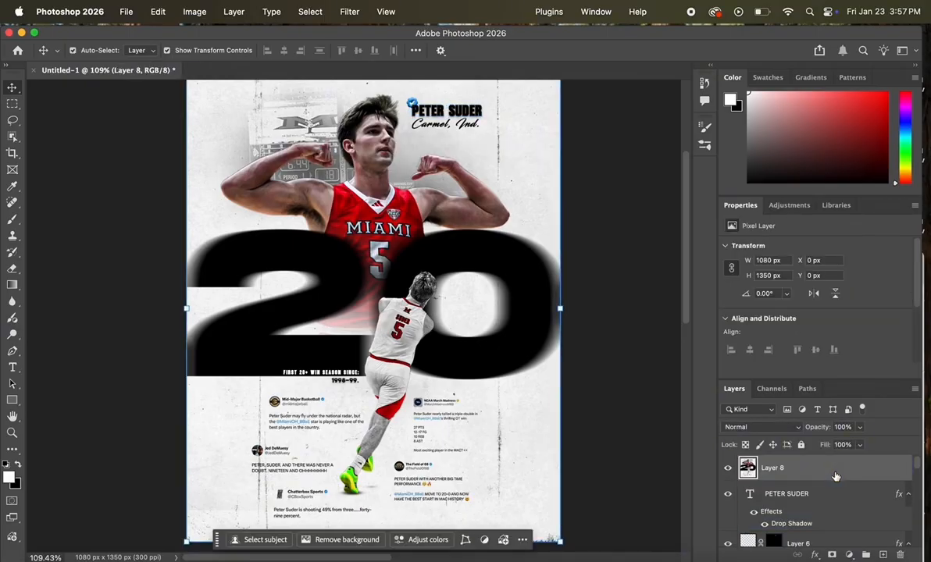
Step: Open the merged layer in the Camera Raw Filter and set Blacks to -21, Texture to +29 and Clarity to +4
{"action": "left_click", "coordinate": [348, 11]}
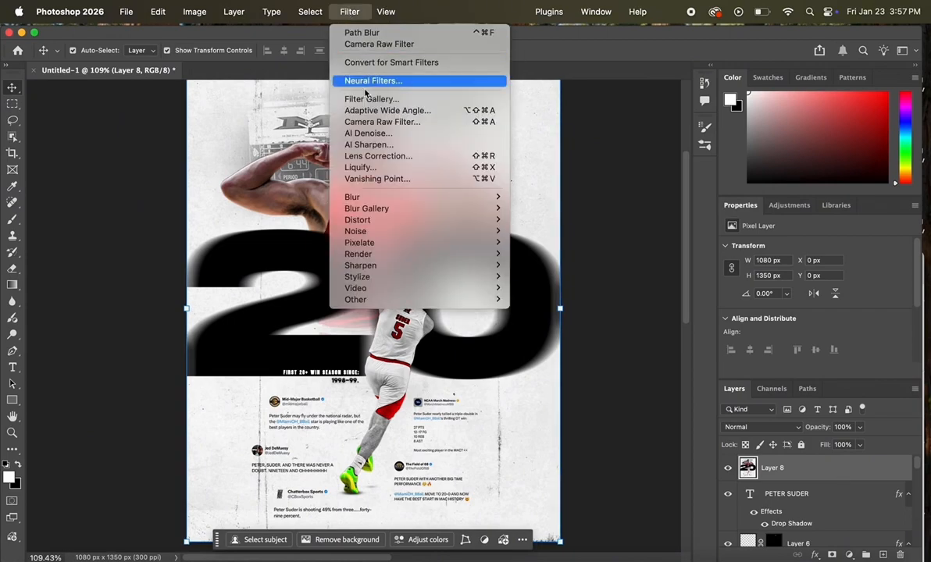
{"action": "left_click", "coordinate": [367, 124]}
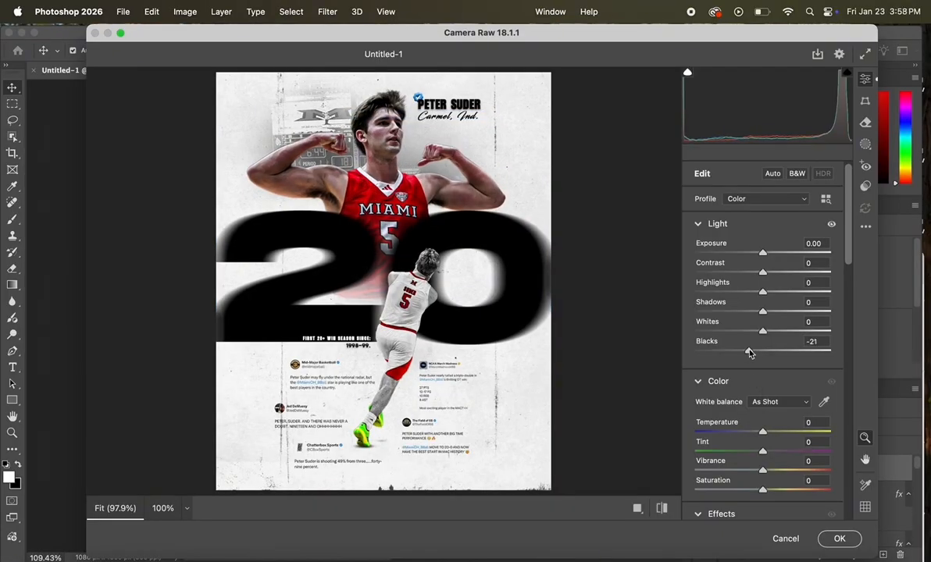
{"action": "scroll", "coordinate": [749, 353], "scroll_direction": "down", "scroll_amount": 5}
{"action": "left_click", "coordinate": [784, 315]}
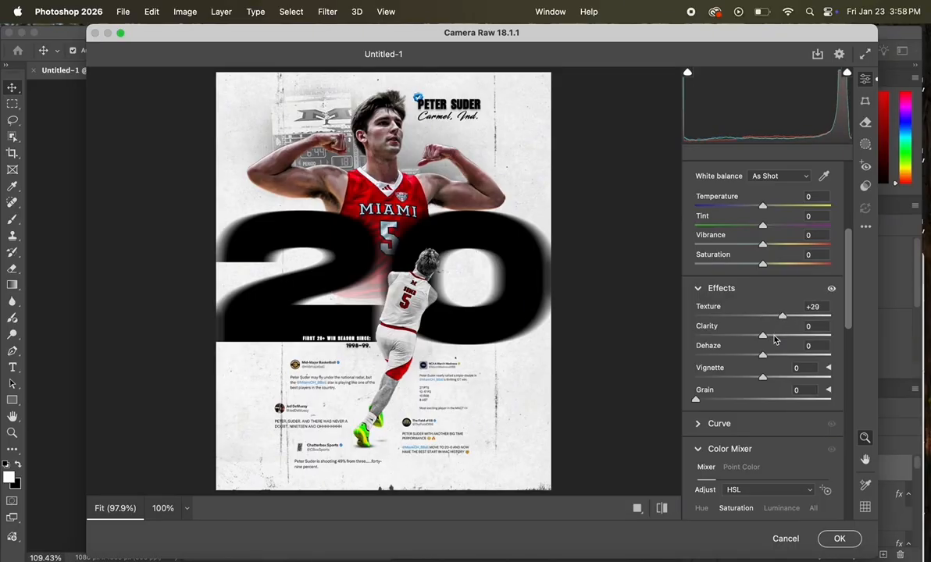
{"action": "left_click", "coordinate": [765, 336]}
Step: Raise the Reds saturation to +35 in the Camera Raw Color Mixer
{"action": "left_click", "coordinate": [784, 245]}
{"action": "scroll", "coordinate": [785, 247], "scroll_direction": "down", "scroll_amount": 2}
{"action": "scroll", "coordinate": [786, 249], "scroll_direction": "down", "scroll_amount": 3}
{"action": "left_click", "coordinate": [786, 423]}
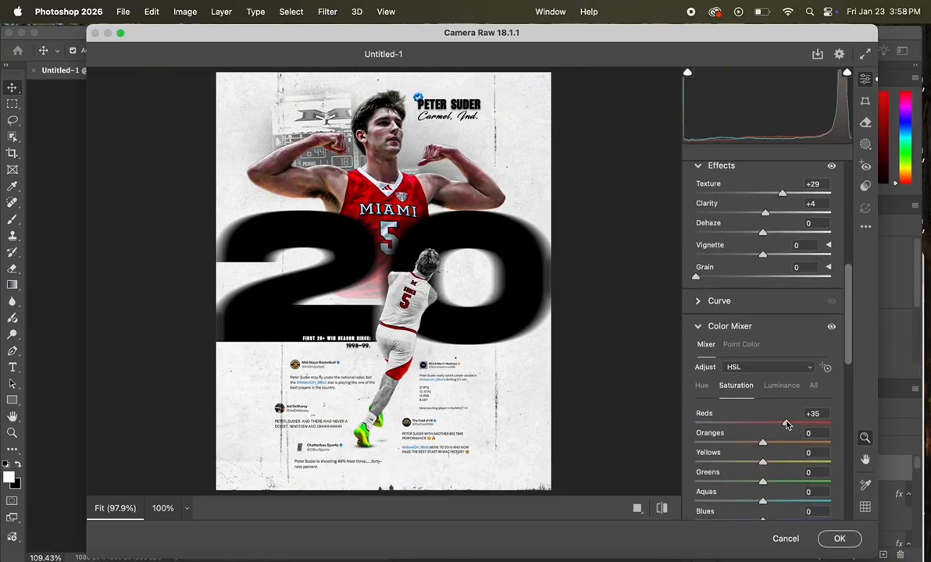
{"action": "scroll", "coordinate": [786, 424], "scroll_direction": "down", "scroll_amount": 7}
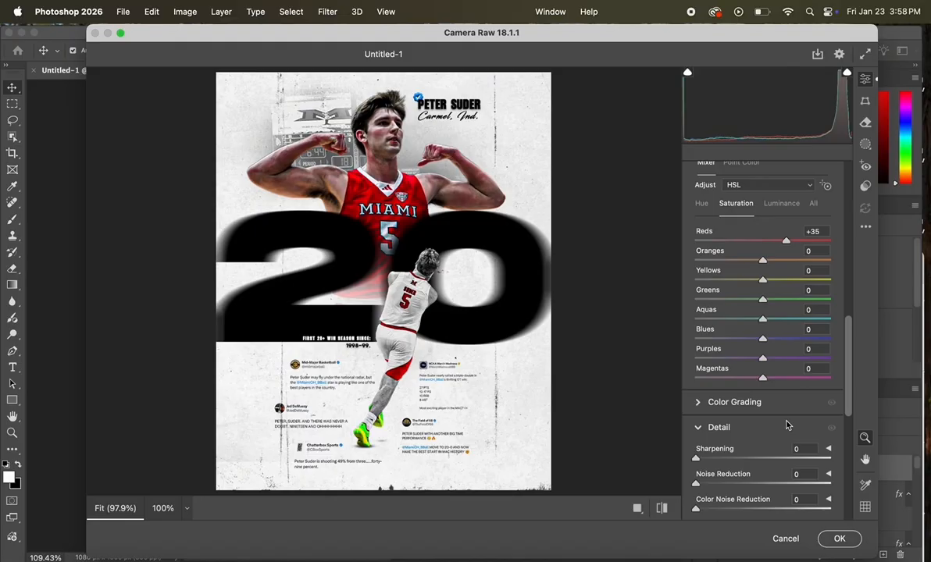